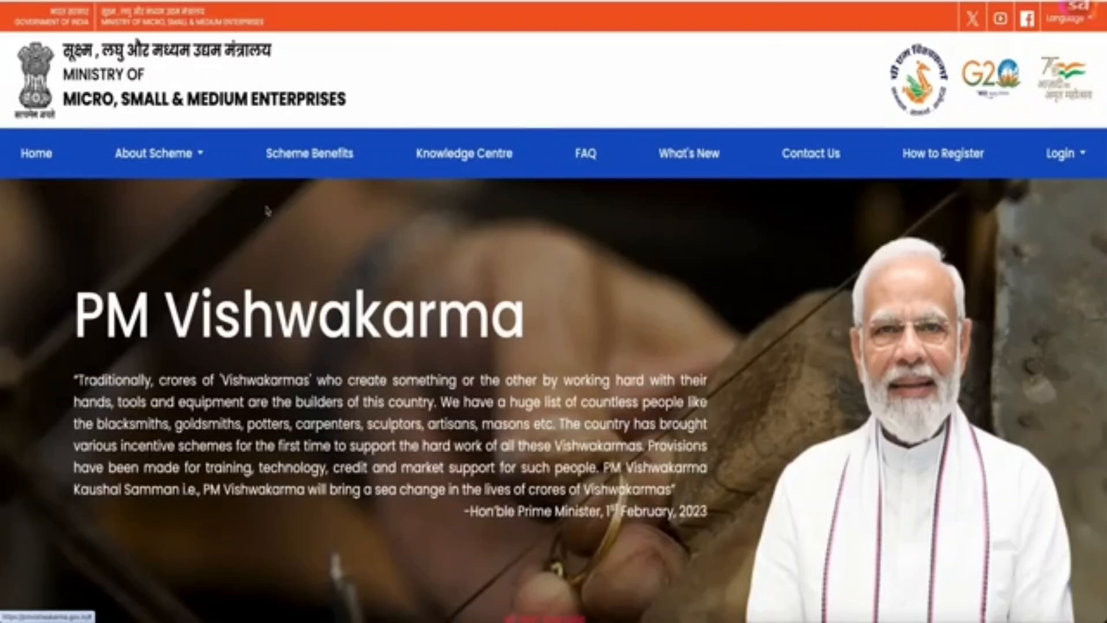
- Open the PM Vishwakarma scheme guidelines PDF from the About Scheme menu
click(154, 153)
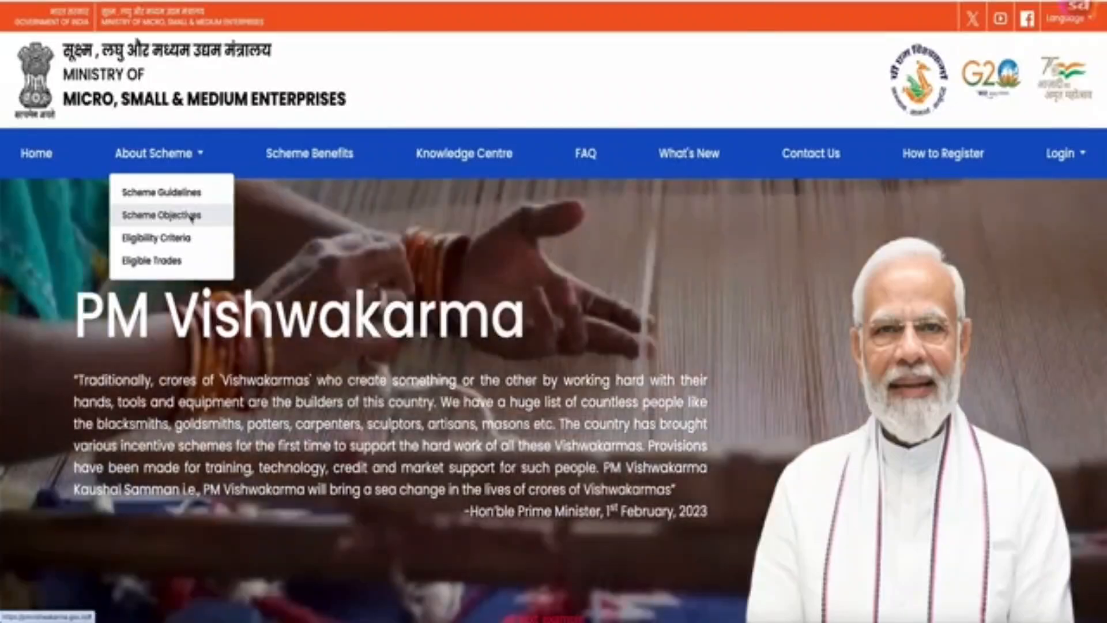
click(173, 192)
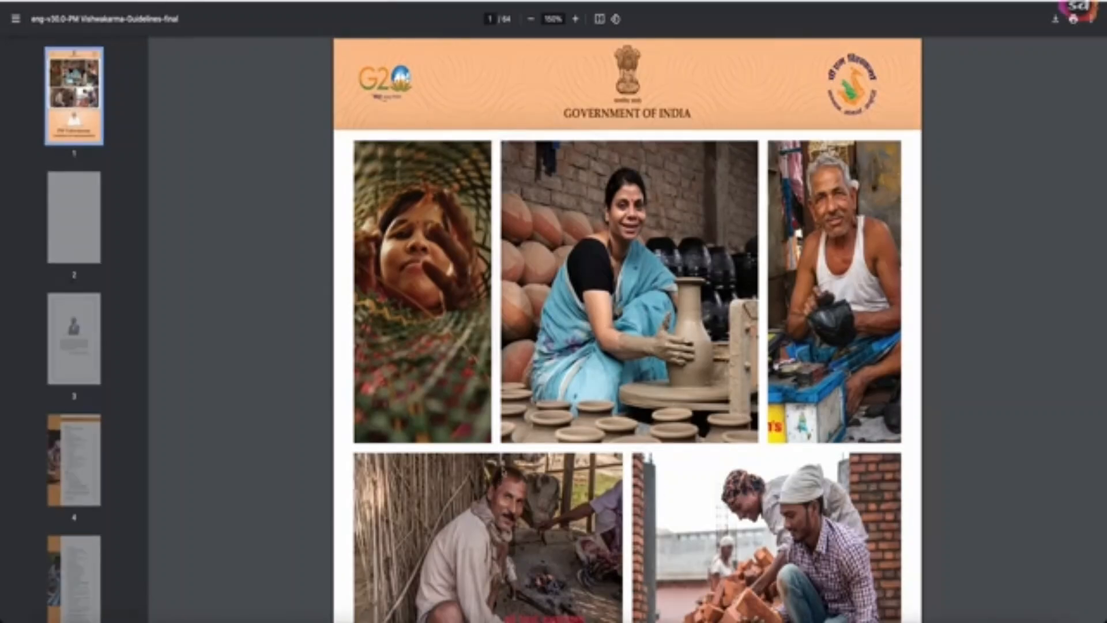
- Scroll through the guidelines PDF, then view the portal's Scheme Benefits overview
scroll(627, 328, down, 3)
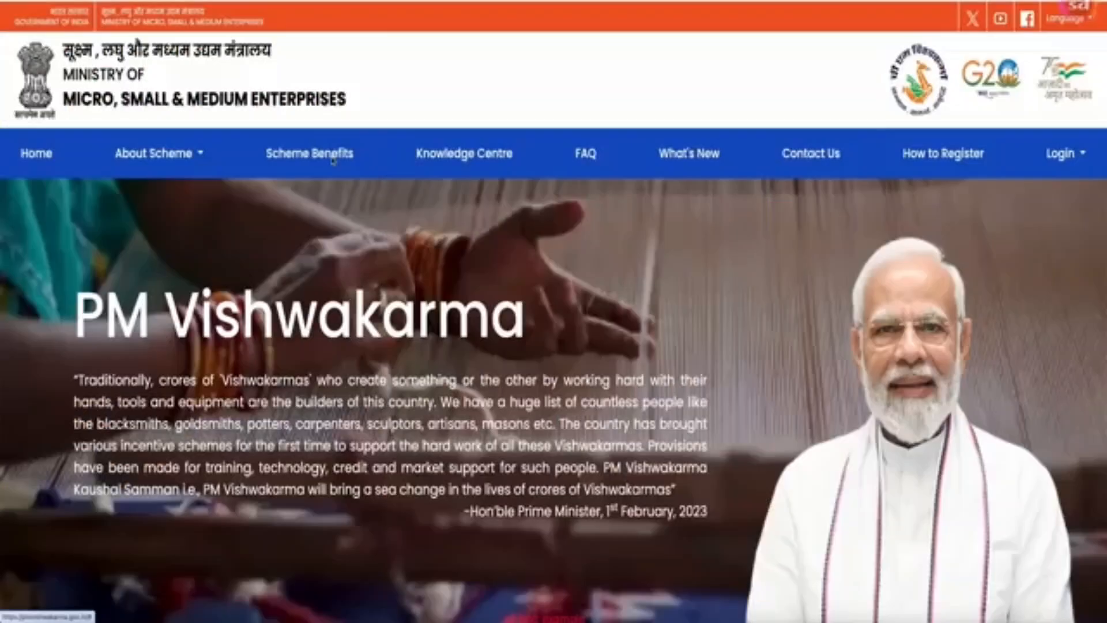
click(333, 161)
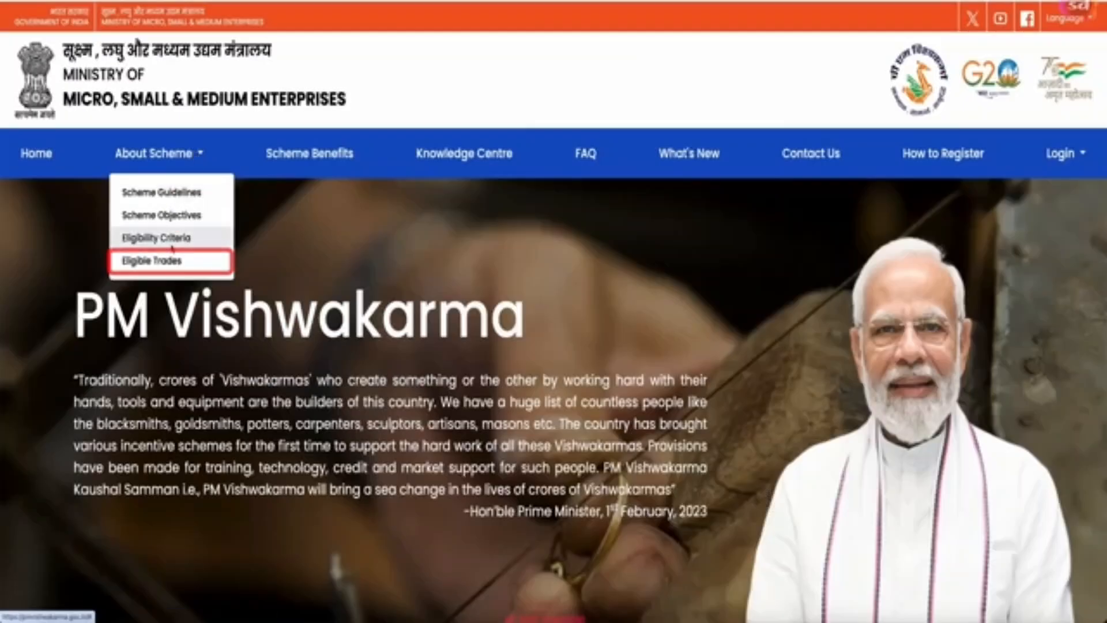
- Review the list of eligible trades in the Scheme Benefits popup, then close it
click(156, 261)
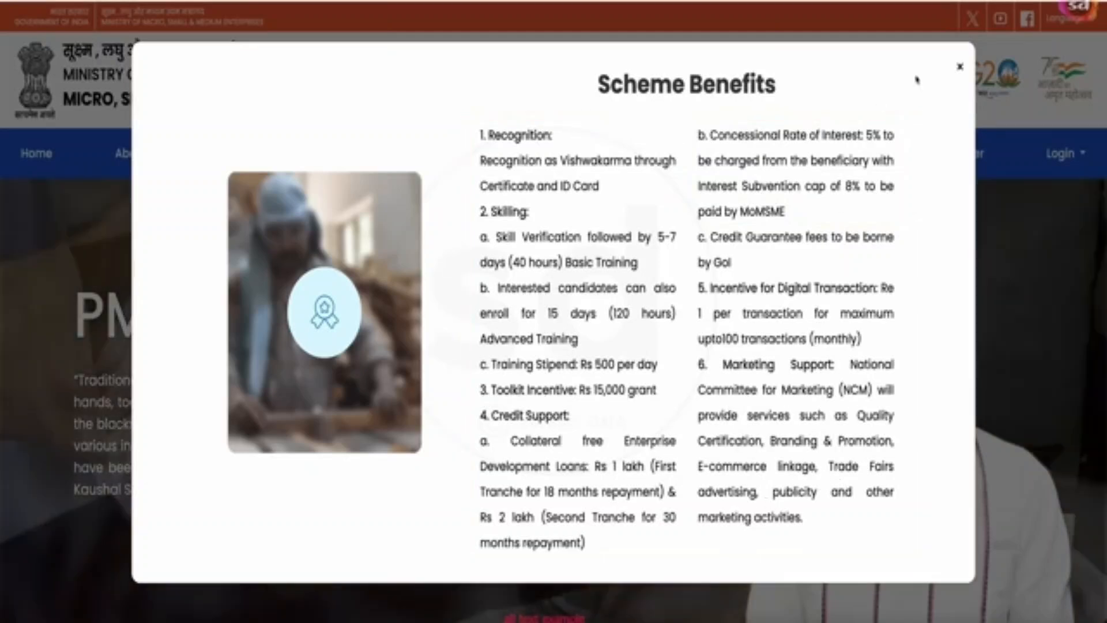
click(960, 67)
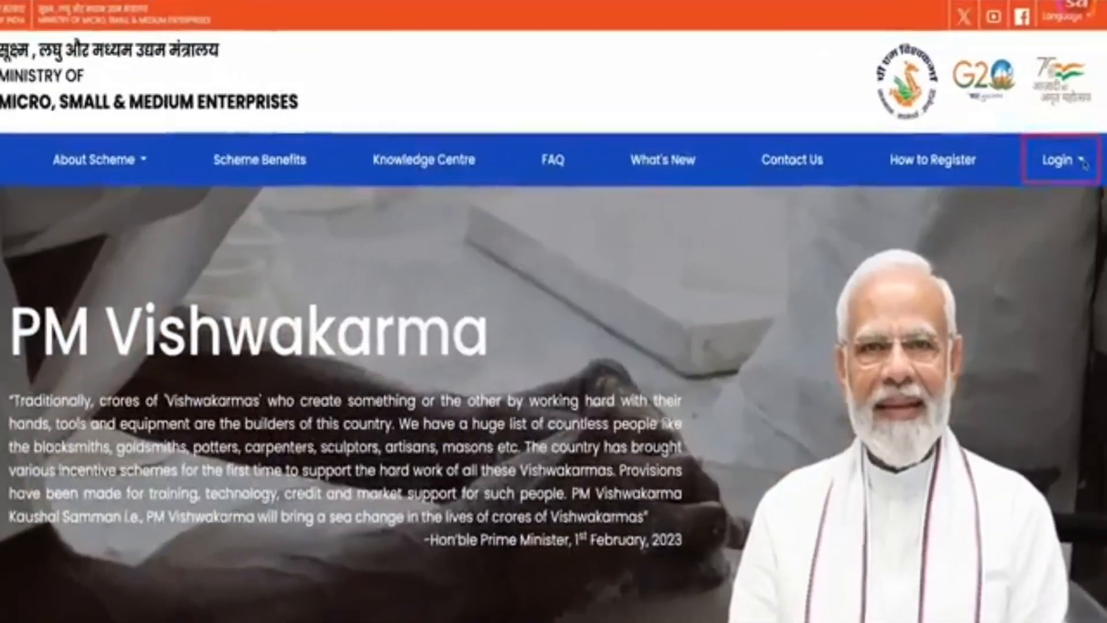
- Sign in via CSC Login – Register Artisans with the CSC operator's credentials and captcha
click(1066, 153)
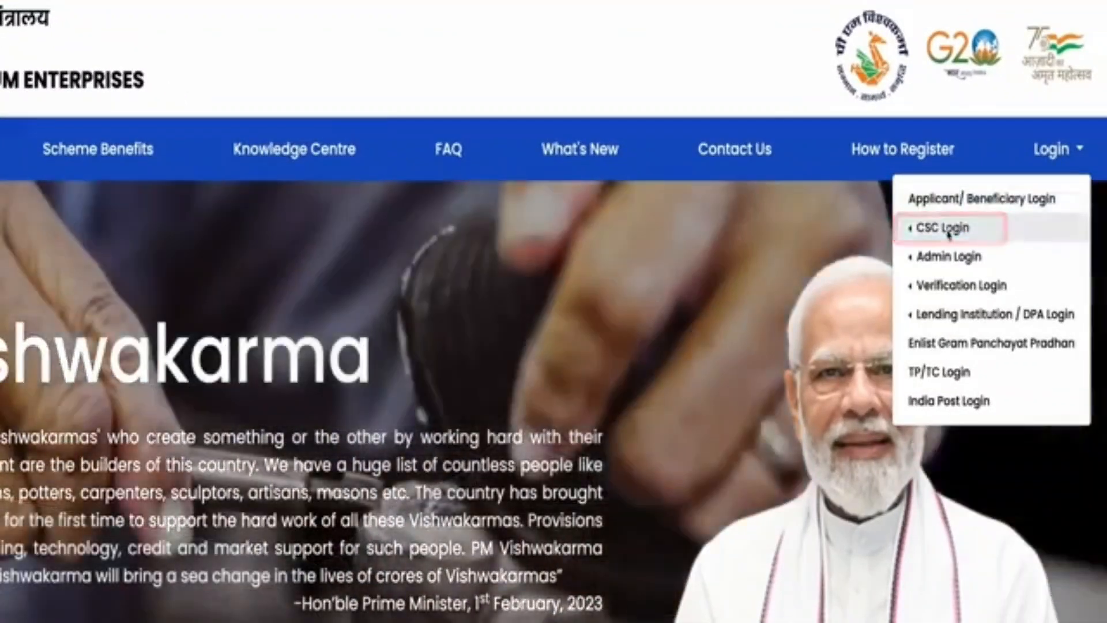
click(950, 230)
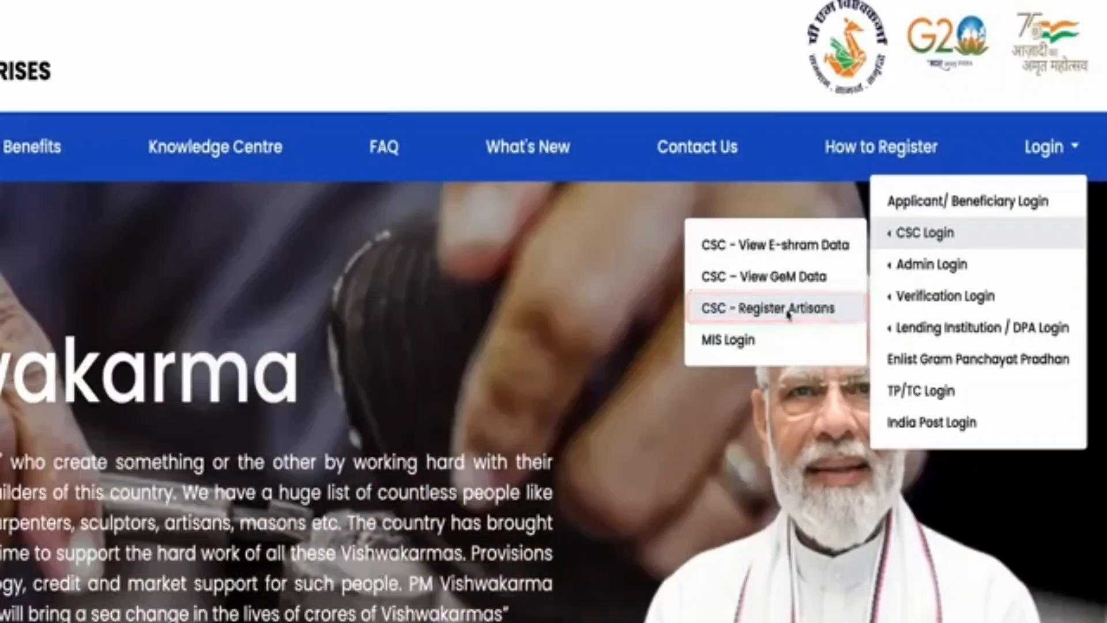
click(784, 309)
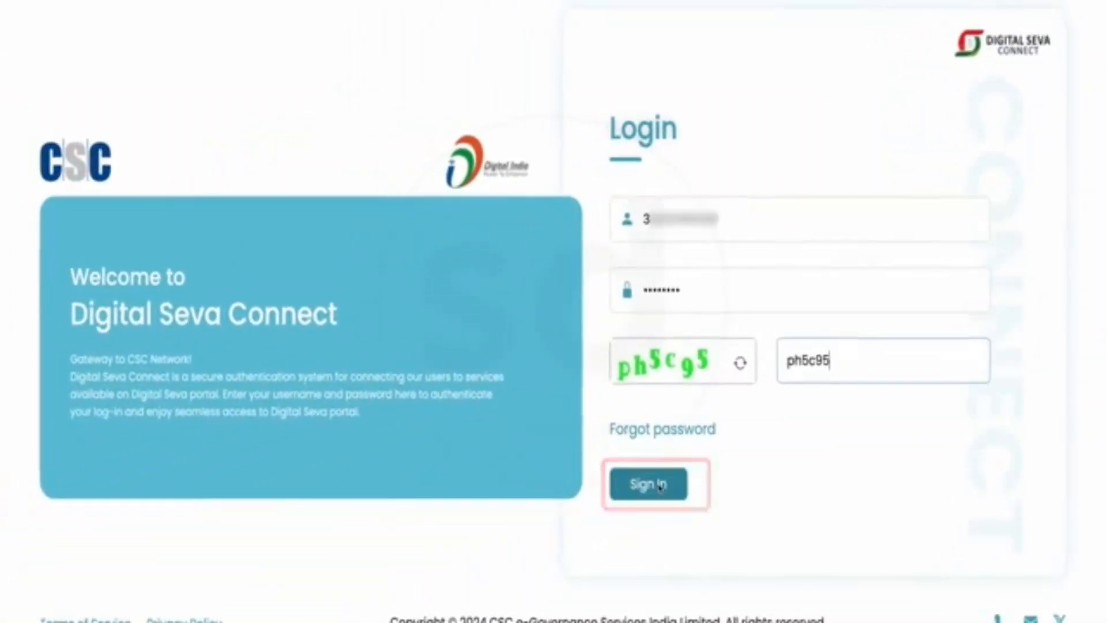
click(661, 486)
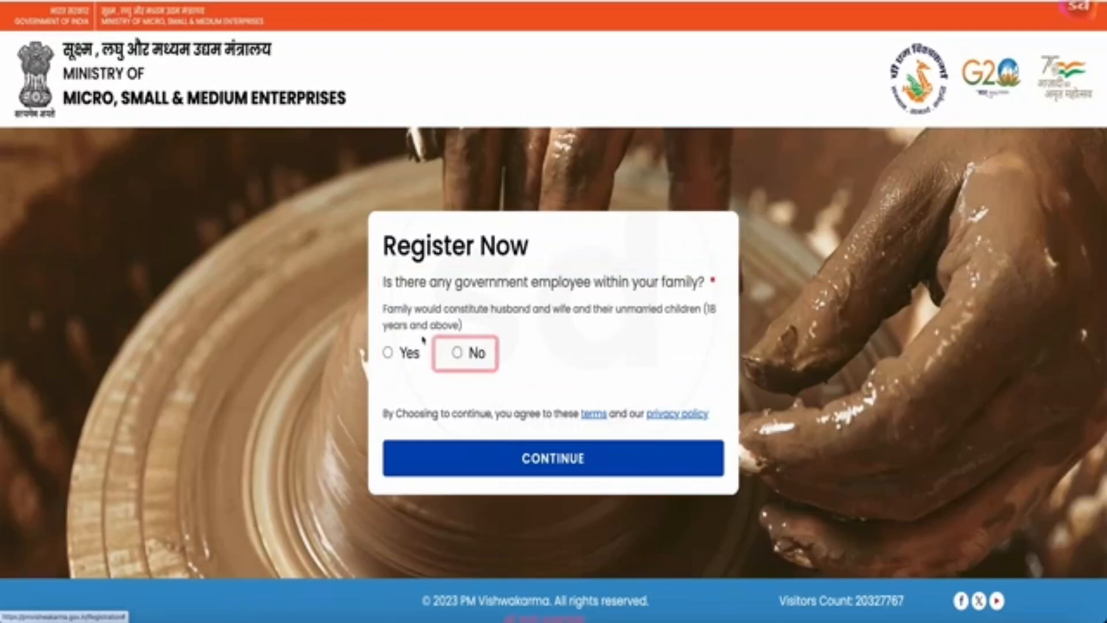
- Answer No to the government-employee-in-family question and submit the eligibility answers
click(457, 353)
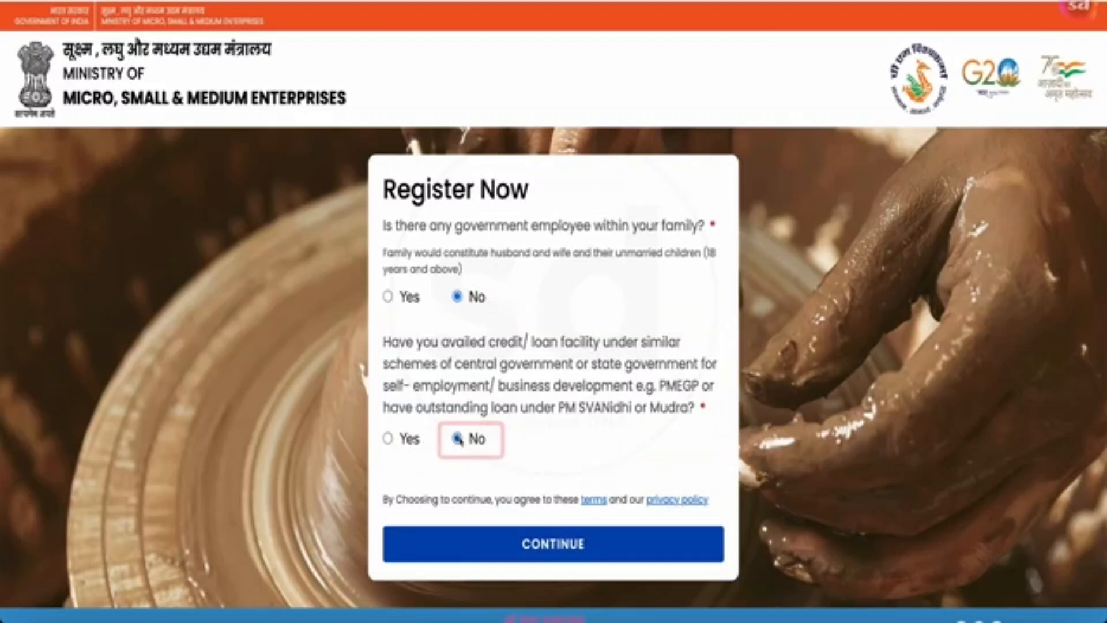
click(566, 553)
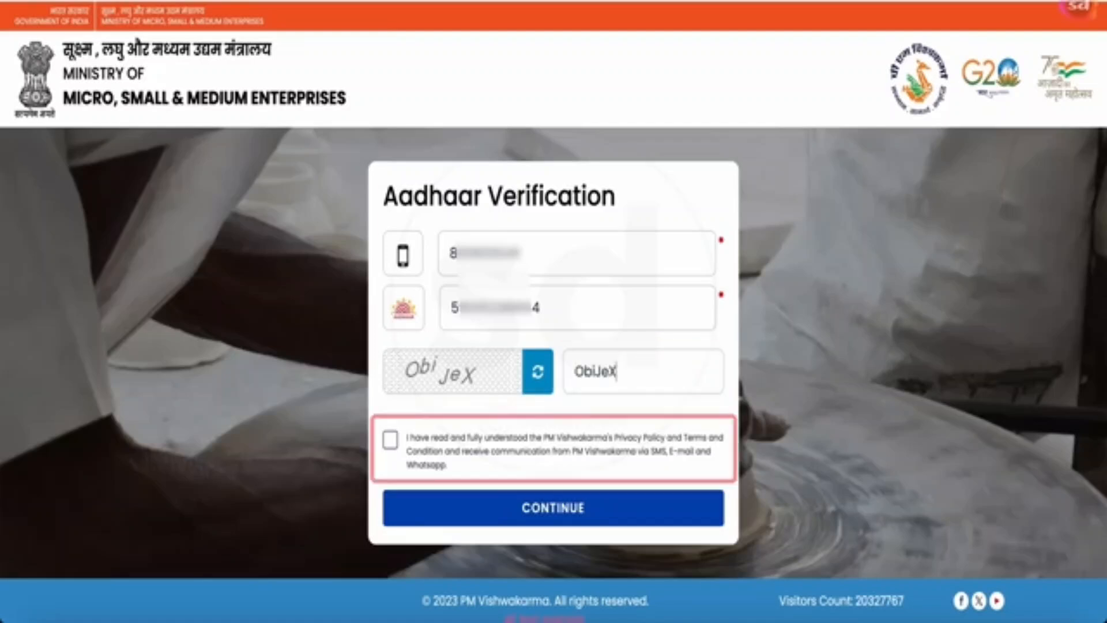
- Accept the privacy policy and terms and verify the mobile number with the OTP
click(390, 440)
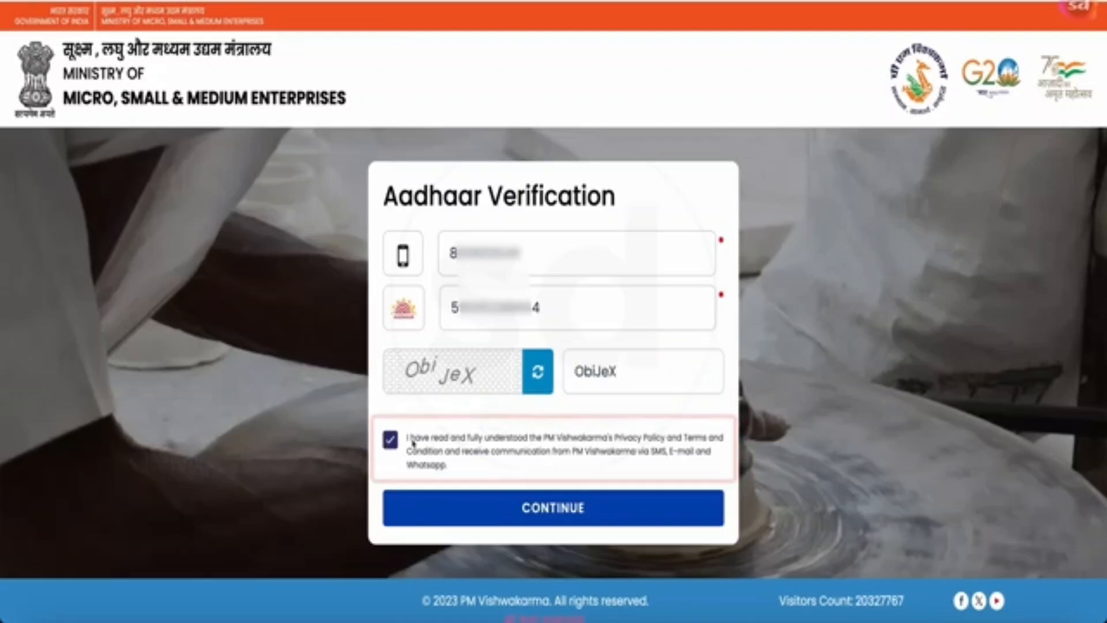
click(551, 513)
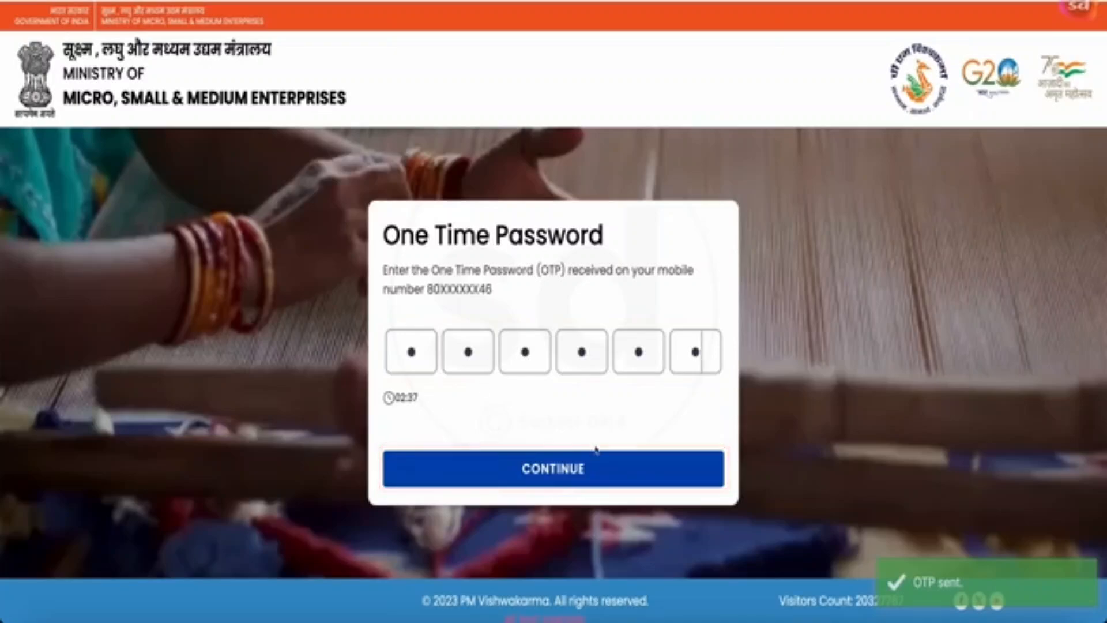
click(571, 468)
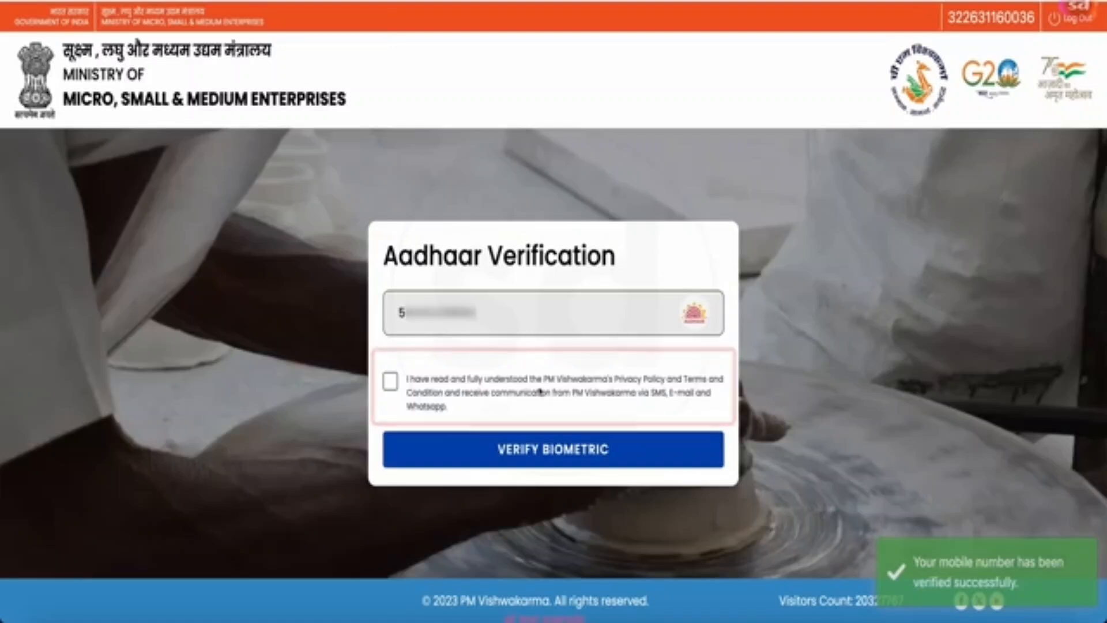
- Give consent and verify the artisan's Aadhaar with a fingerprint scan
click(391, 382)
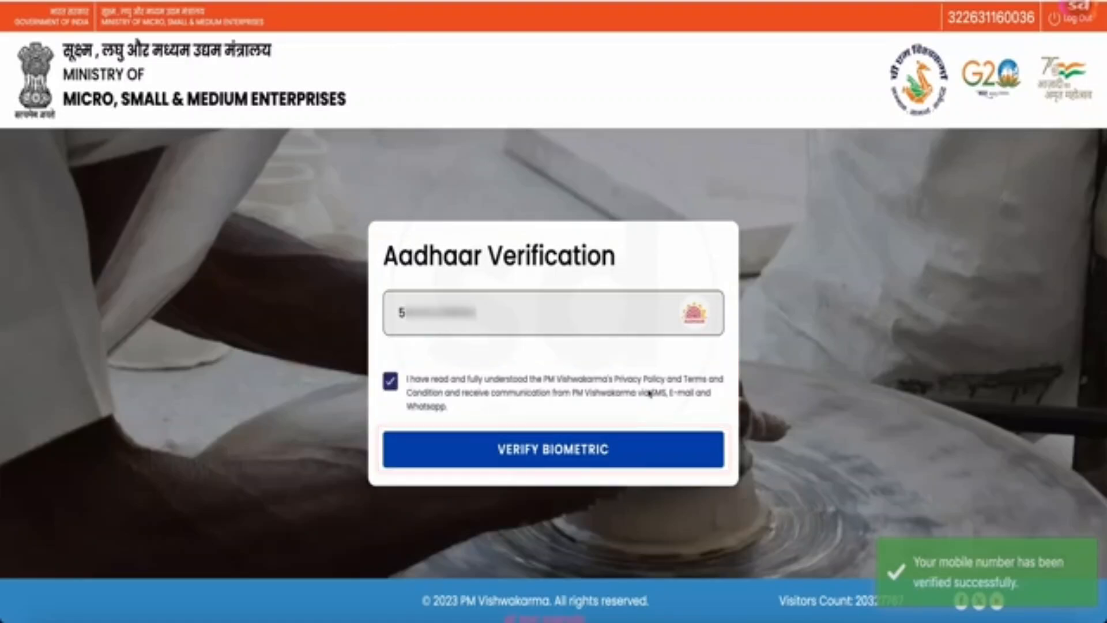
click(585, 450)
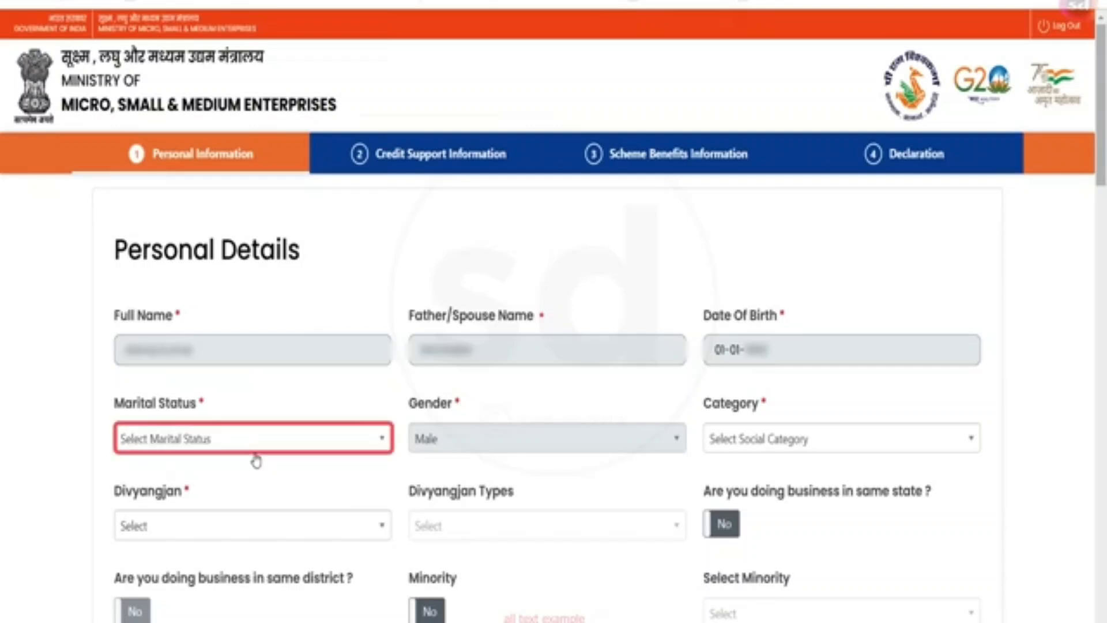
- Set Marital Status to Married, Category SC, Divyangjan No, and business in same state and district
click(317, 439)
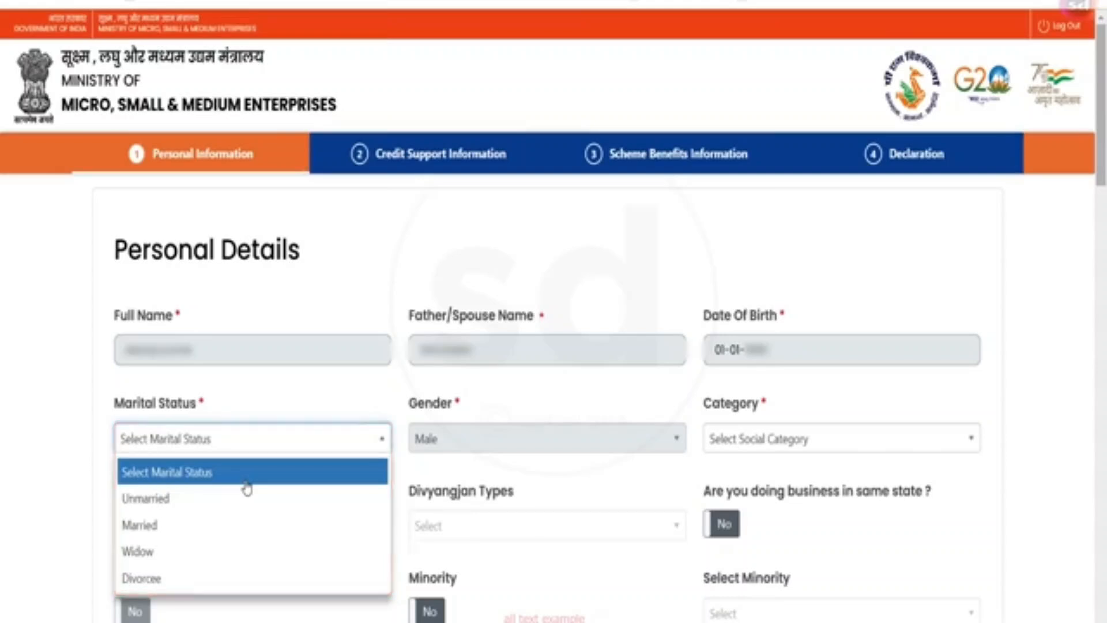
click(225, 524)
click(750, 449)
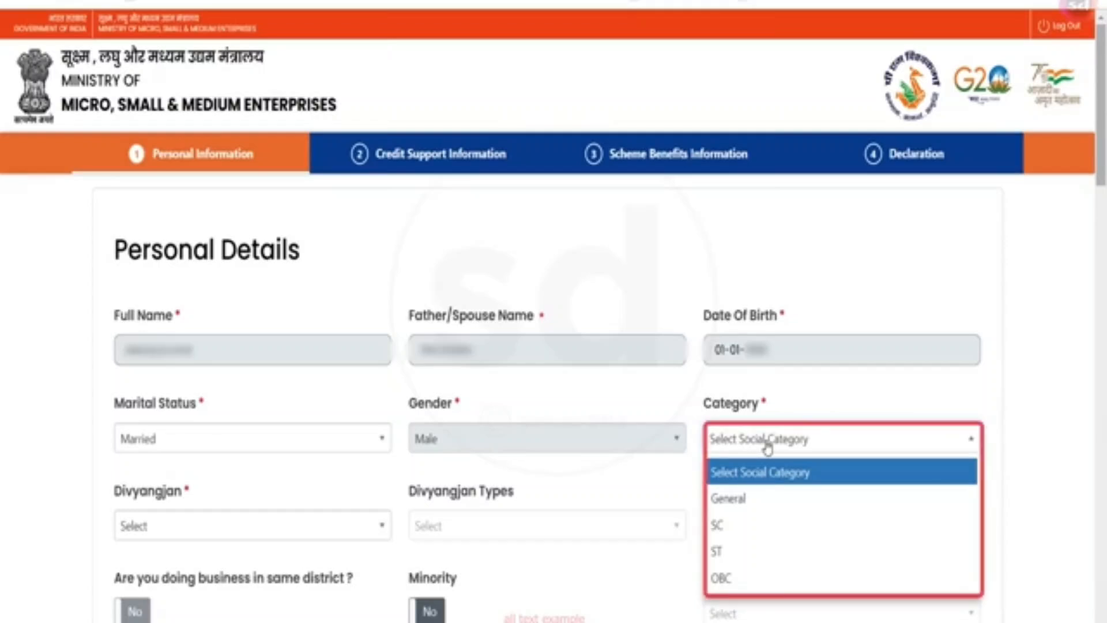
click(755, 537)
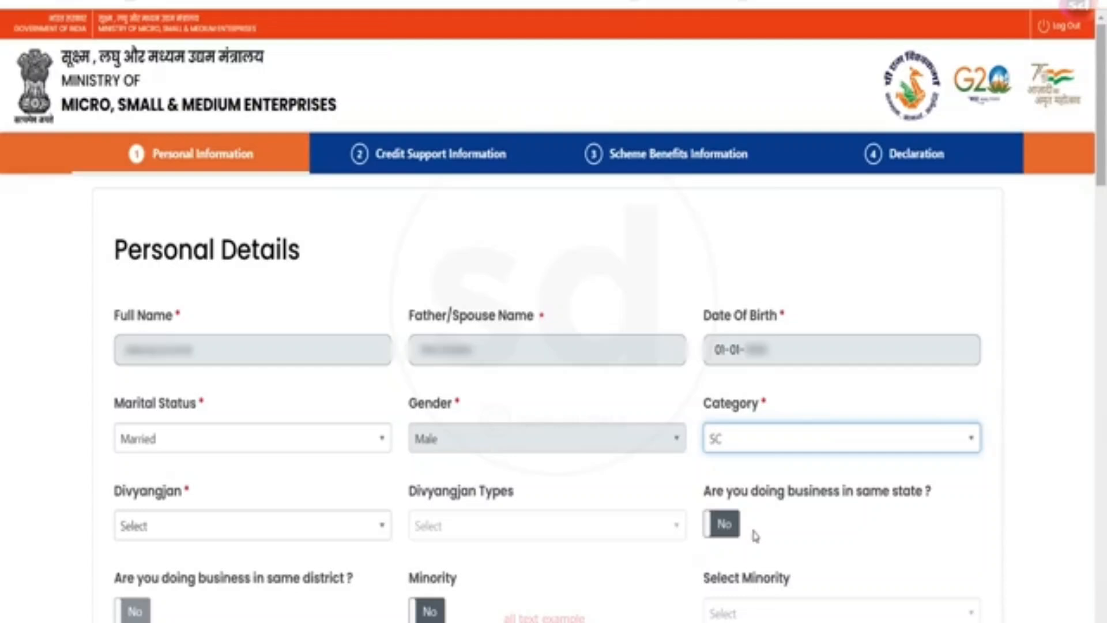
click(227, 531)
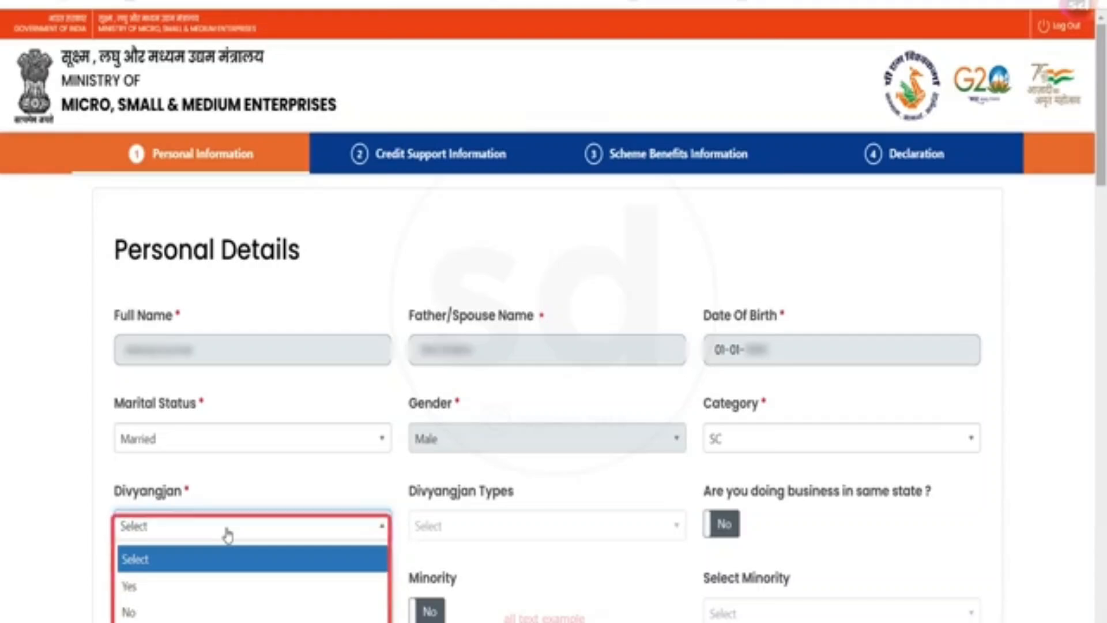
click(192, 610)
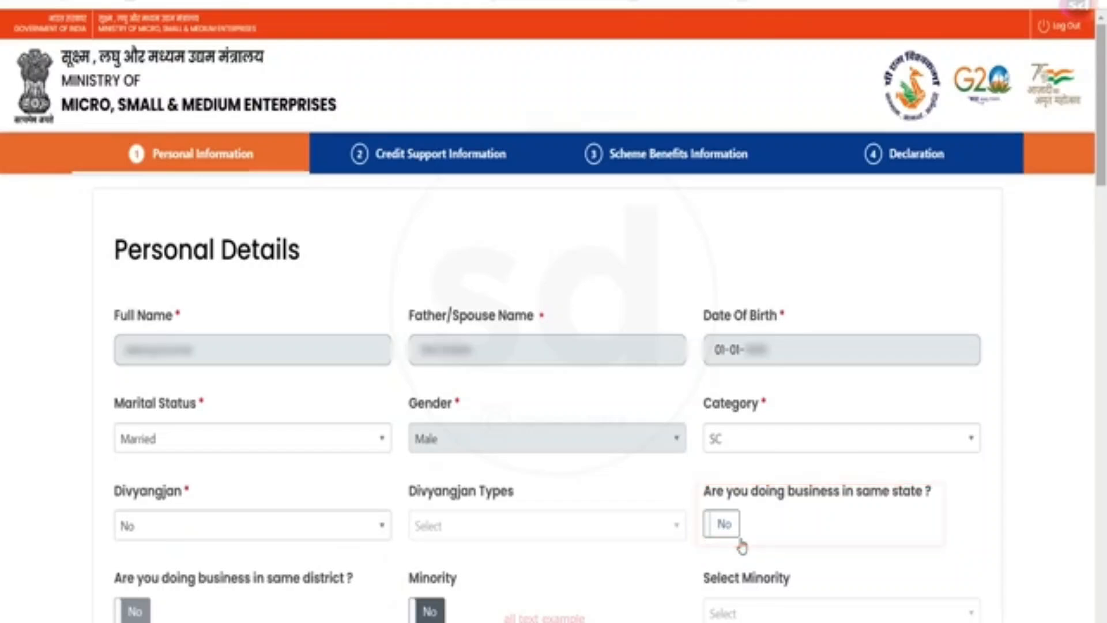
click(730, 535)
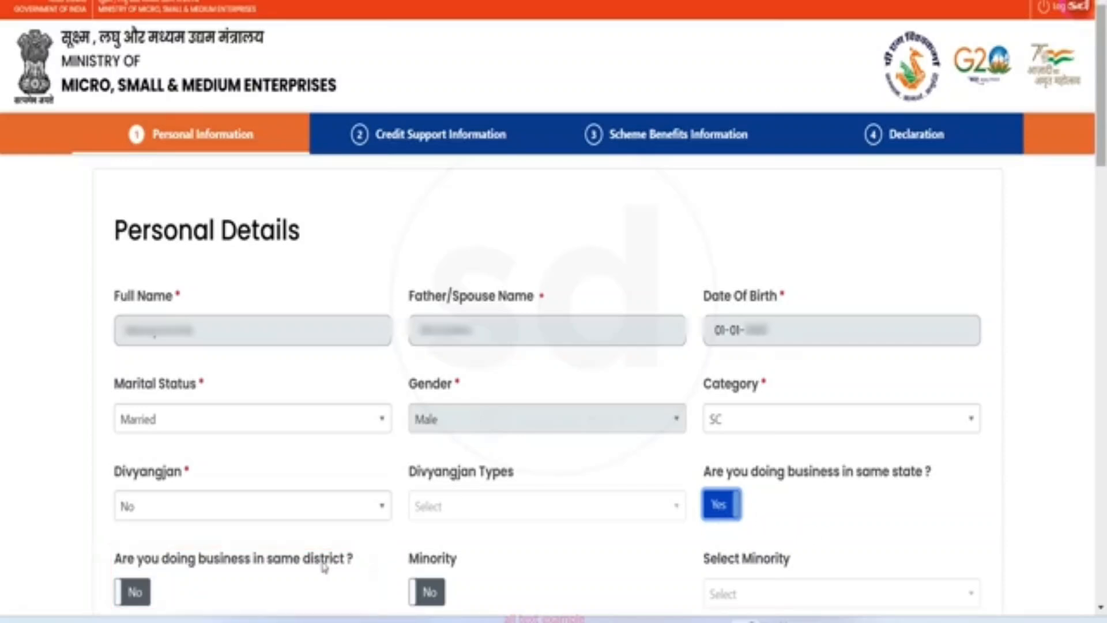
click(115, 594)
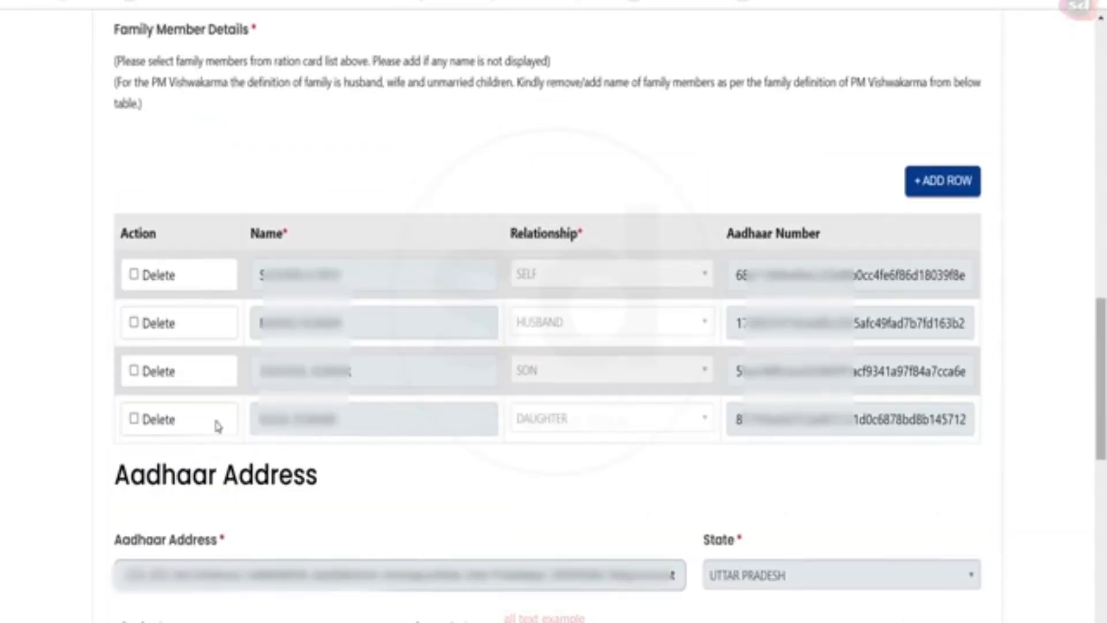
- Add a fifth family member row with relationship SON and start its Aadhaar Number entry
scroll(217, 426, down, 2)
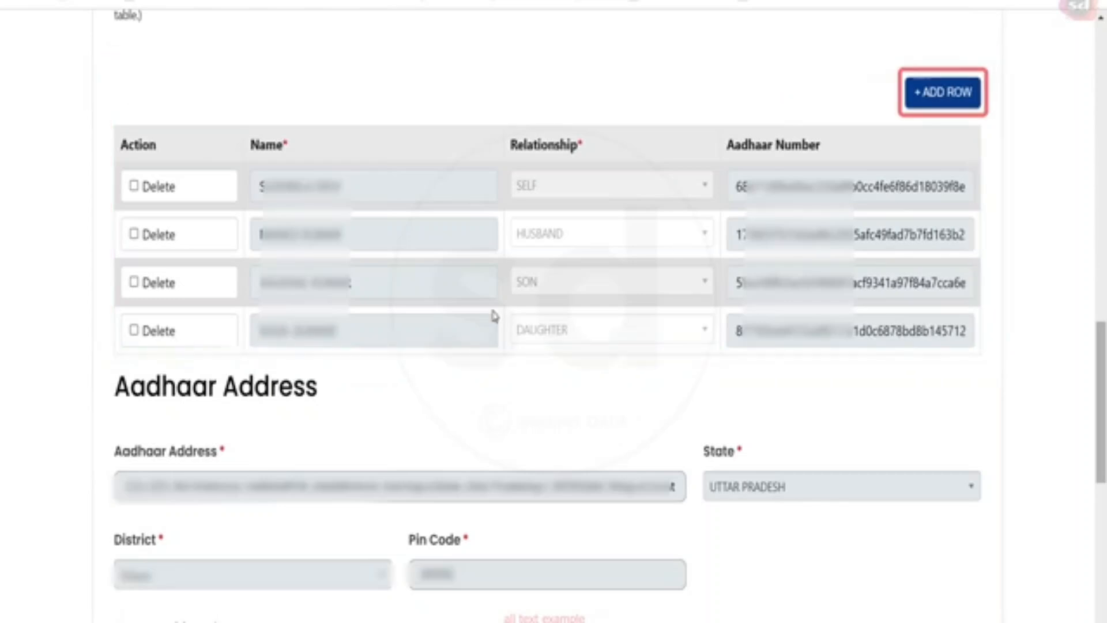
click(918, 97)
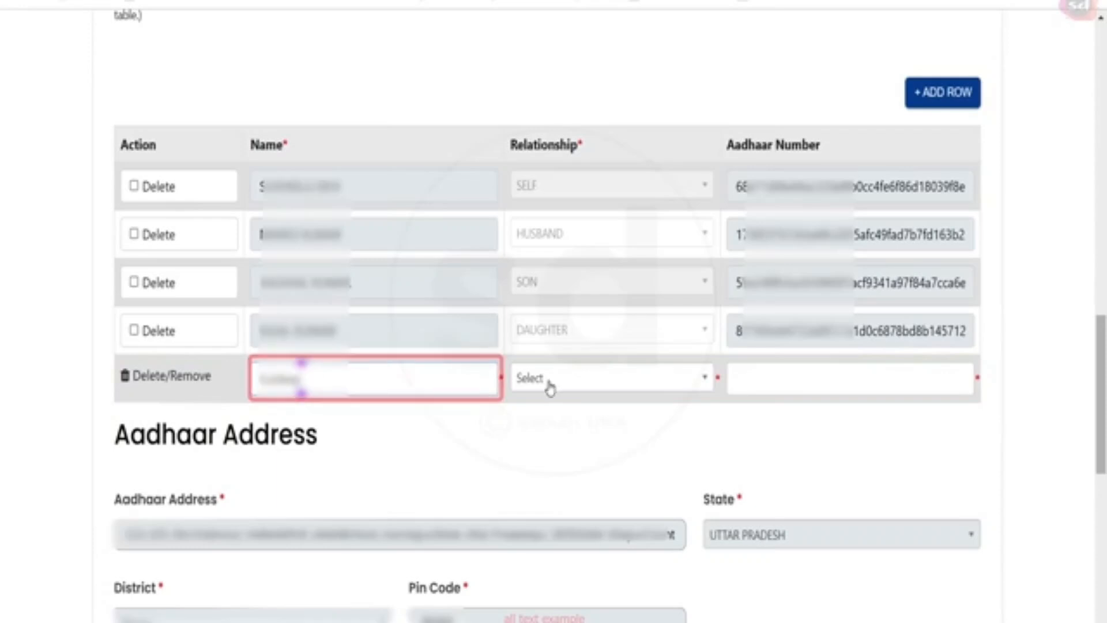
click(549, 387)
click(555, 574)
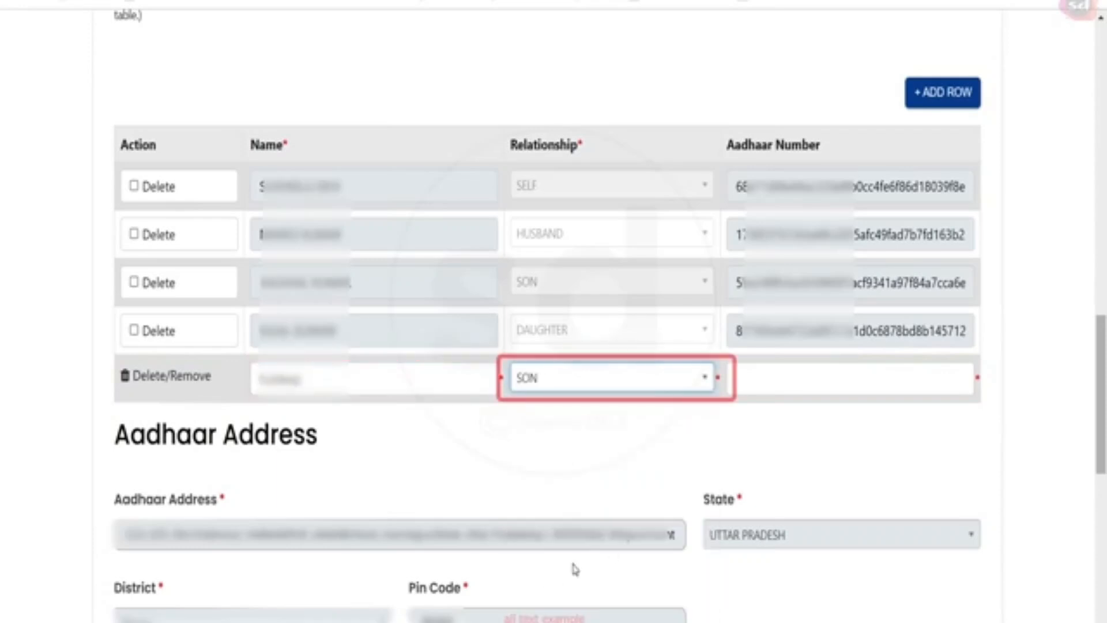
click(794, 379)
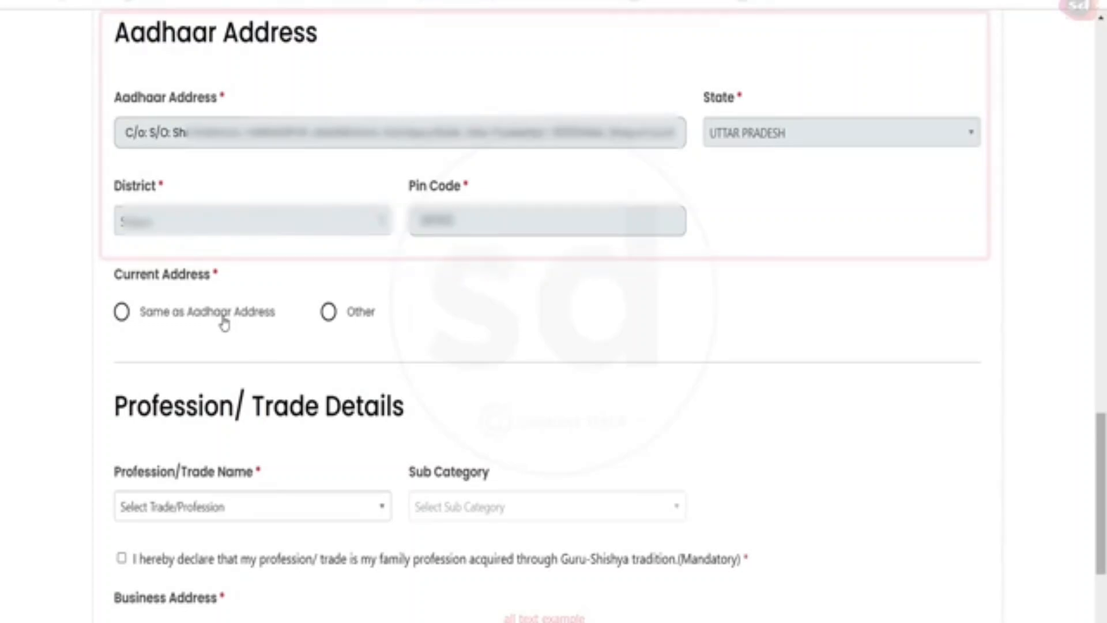
scroll(224, 323, down, 2)
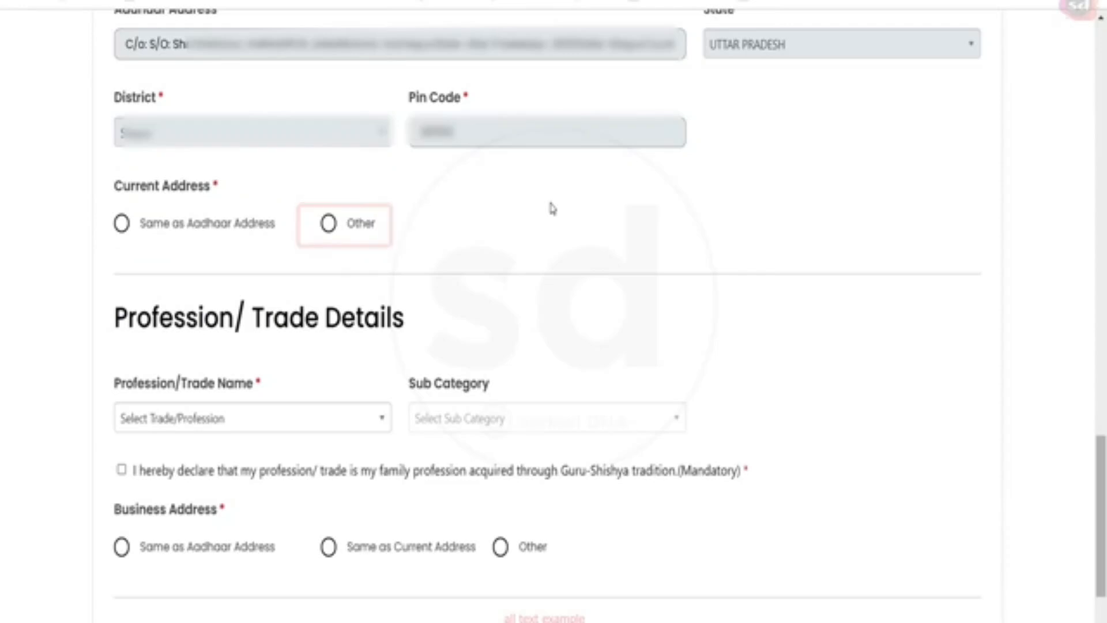
scroll(209, 257, down, 2)
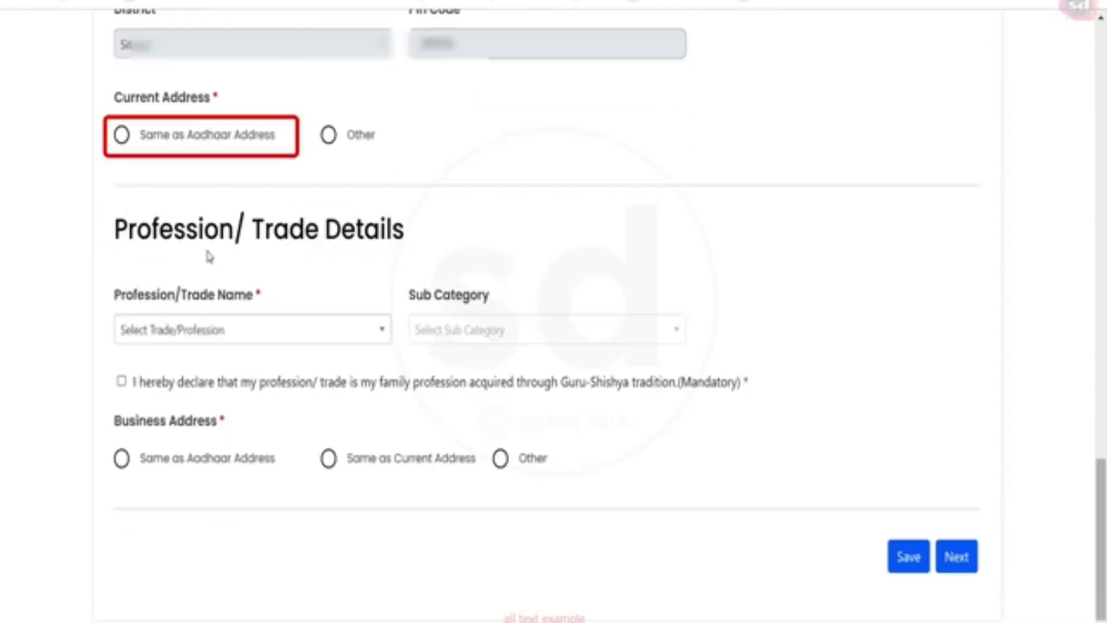
- Use the Aadhaar address as current address, answer Yes to Gram Panchayat, and choose the Block
click(183, 139)
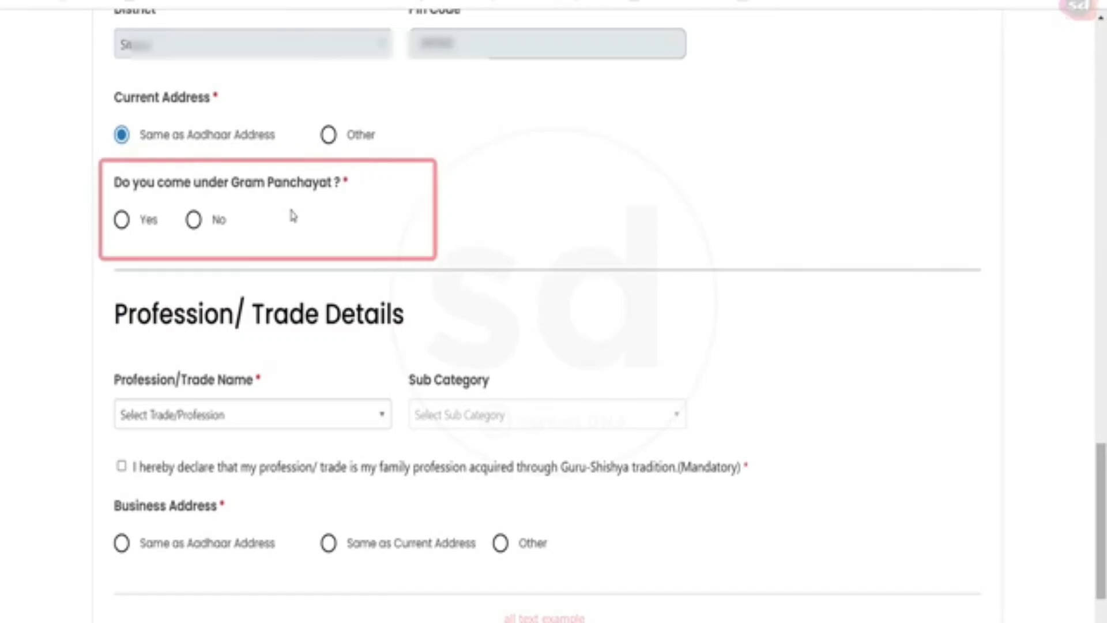
click(121, 219)
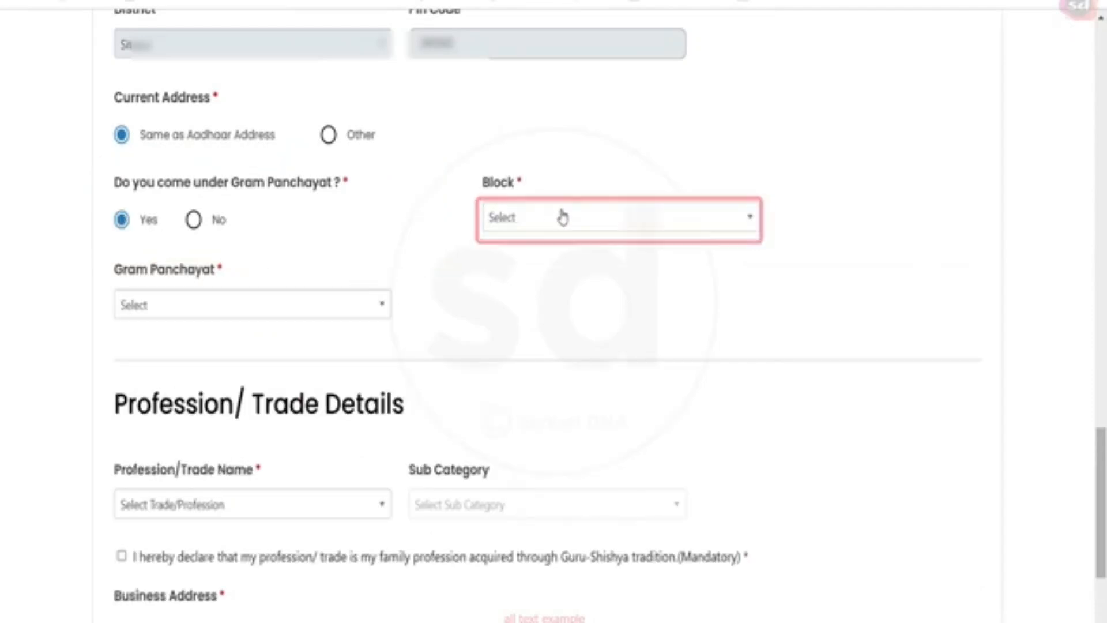
click(563, 217)
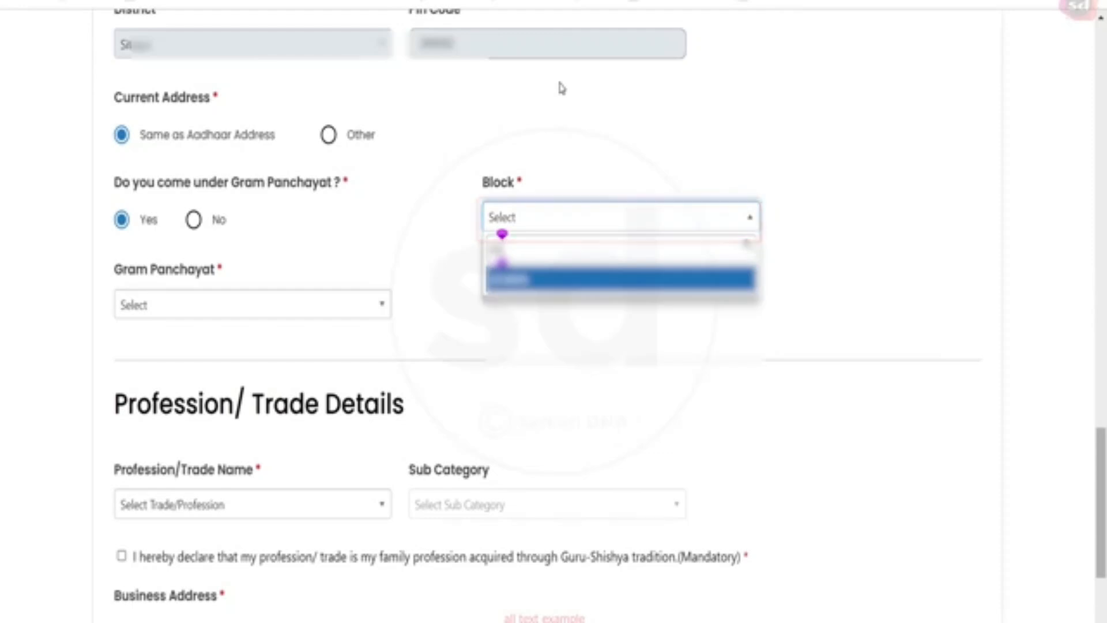
click(525, 281)
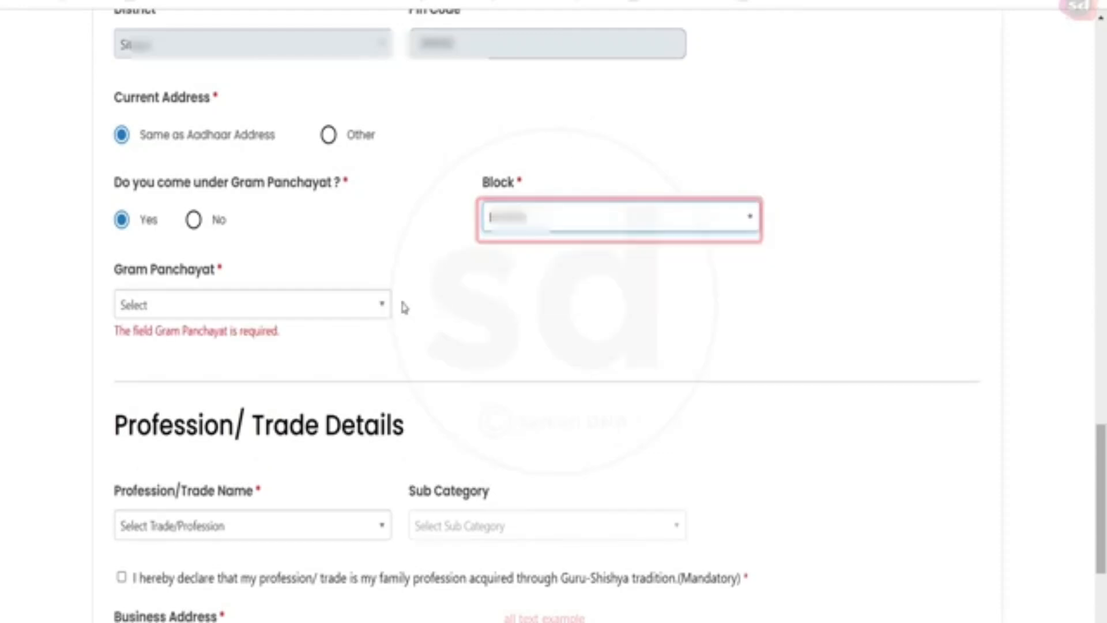
click(276, 315)
- Pick the matching gram panchayat from the filtered list
text(h)
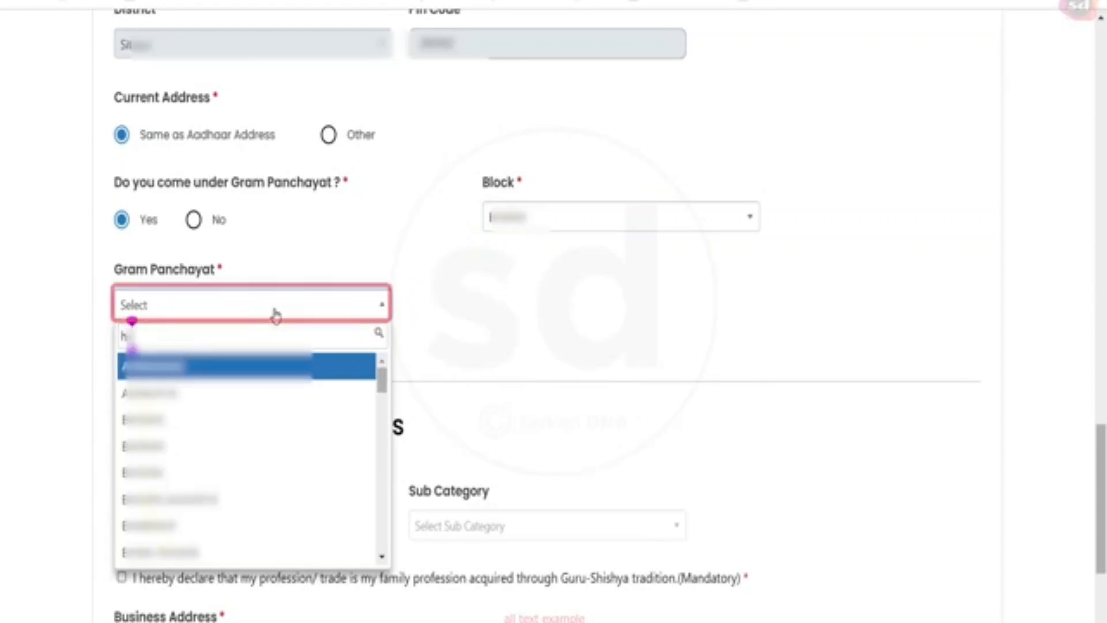
click(305, 366)
scroll(315, 361, down, 3)
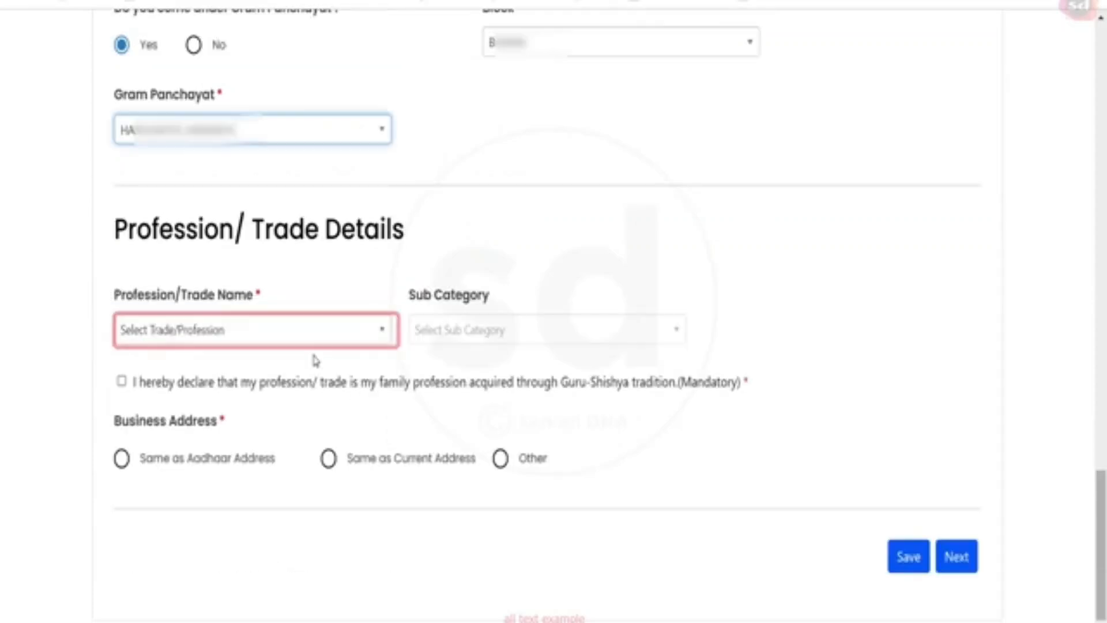
- Set the trade to Tailor (Darzi) and tick the Guru-Shishya family profession declaration
click(253, 330)
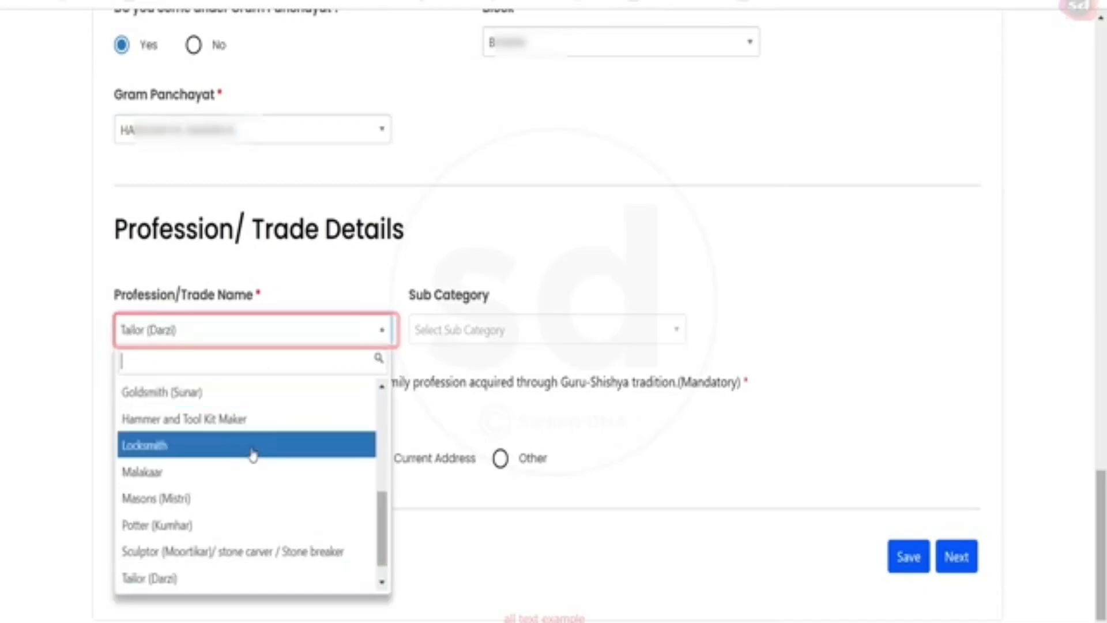
scroll(252, 454, up, 5)
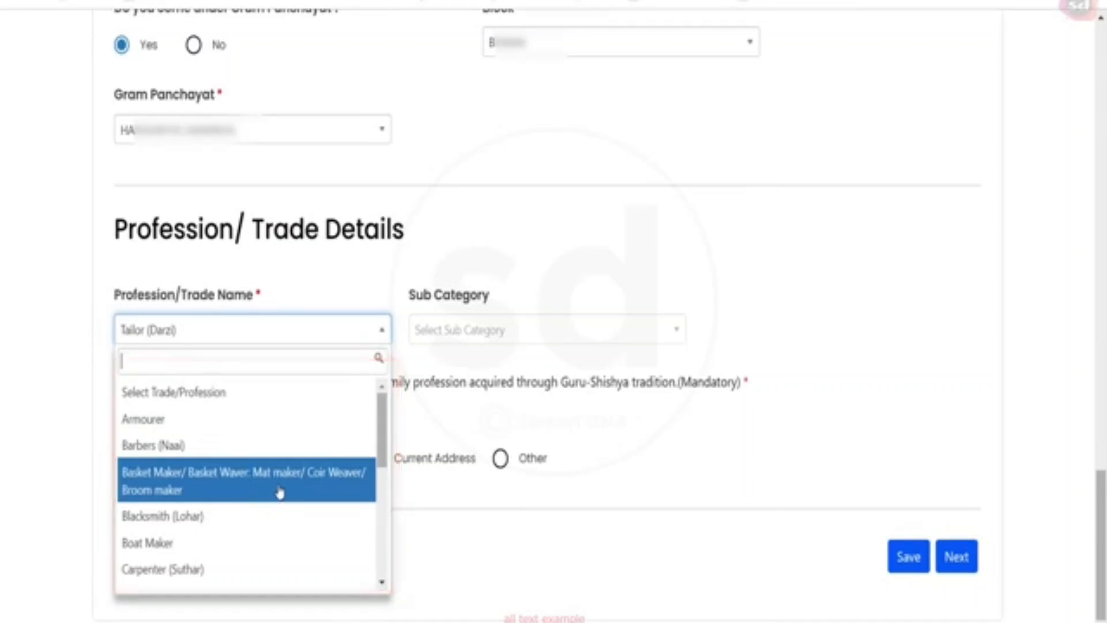
scroll(282, 489, down, 2)
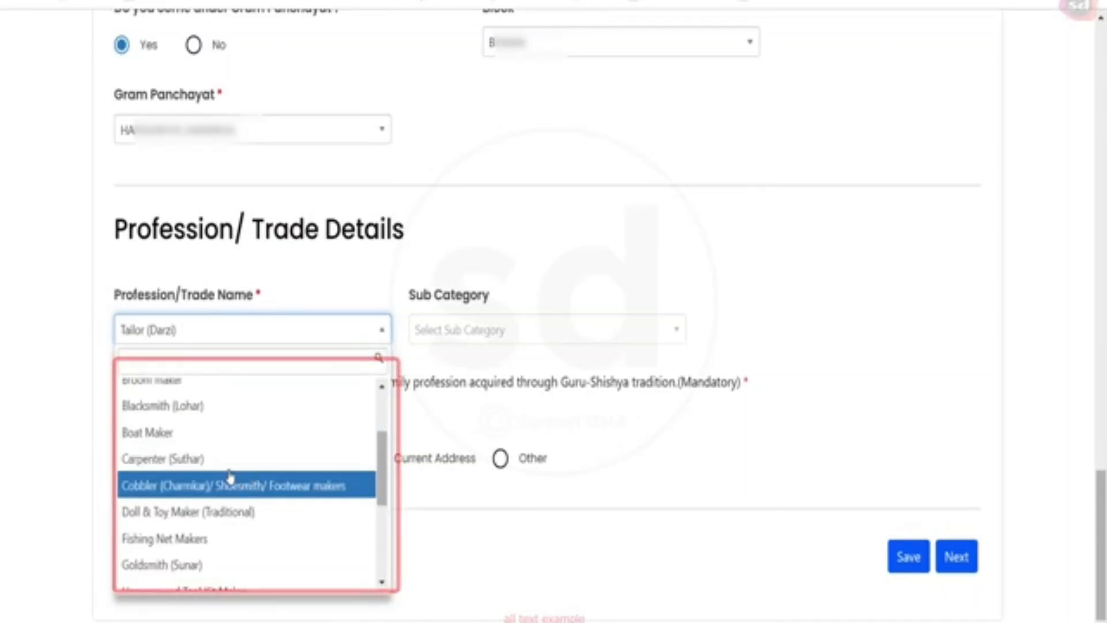
scroll(233, 504, down, 4)
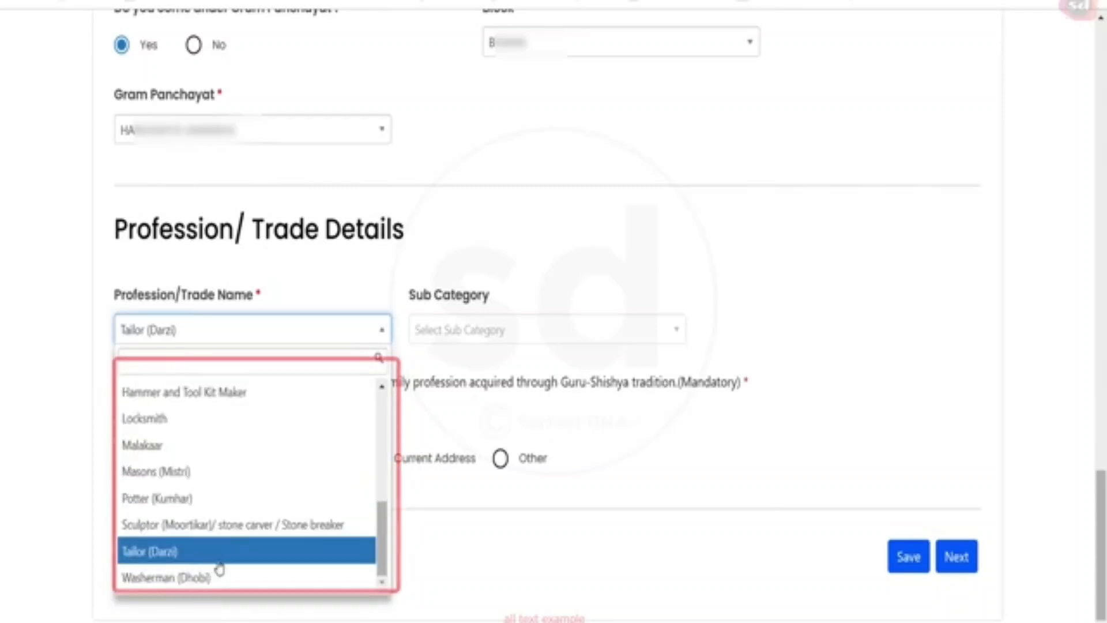
click(223, 564)
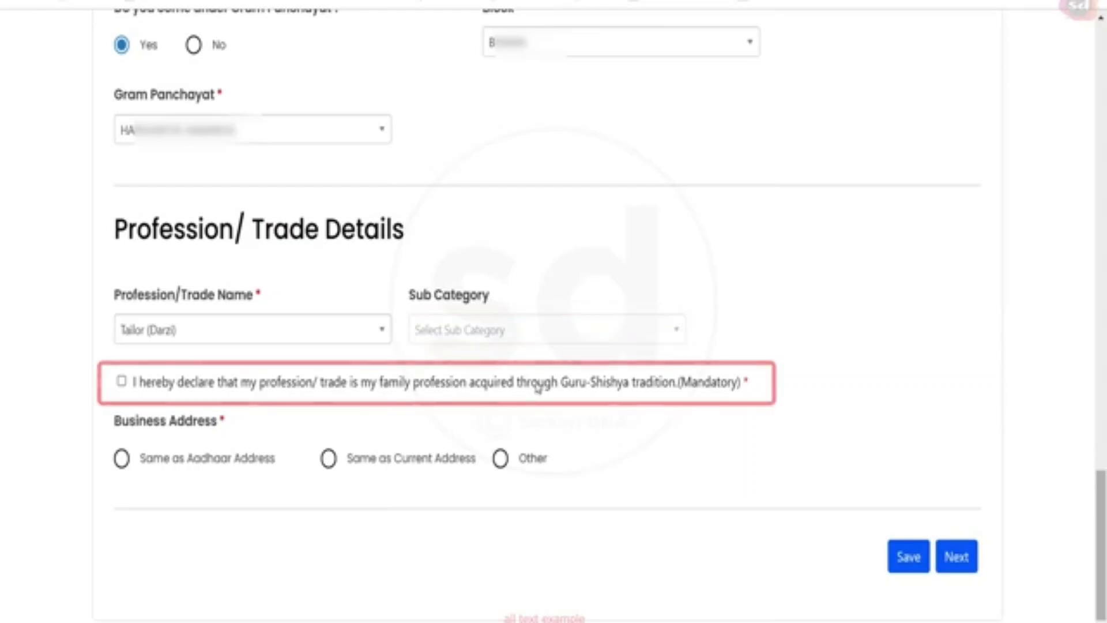
click(121, 381)
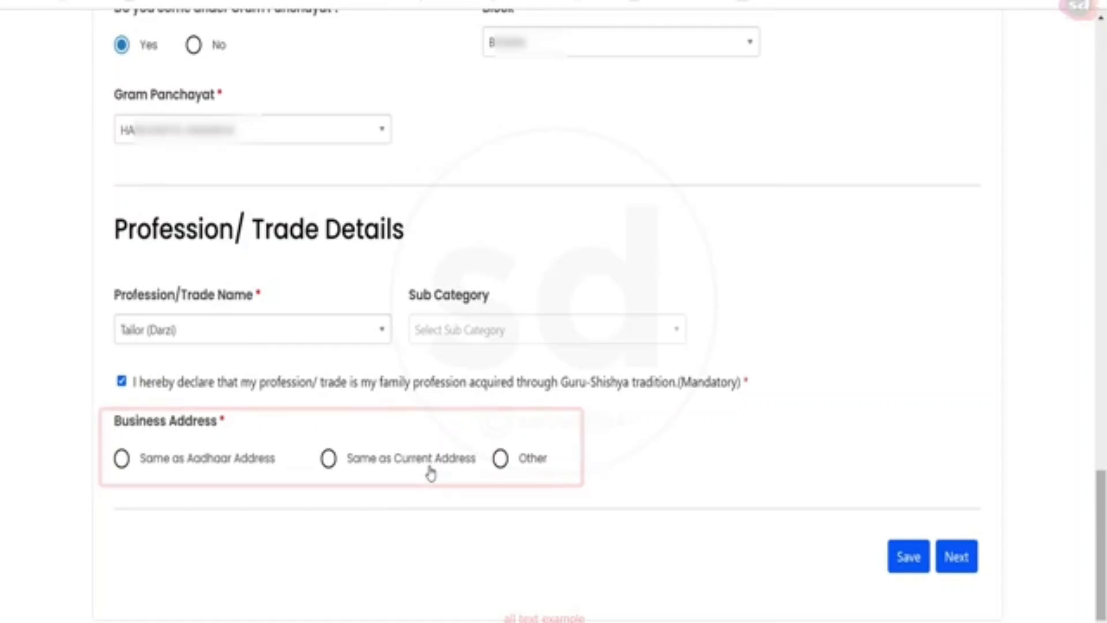
- Choose Other for the business address and enter its address details
click(501, 459)
scroll(502, 478, down, 3)
click(188, 376)
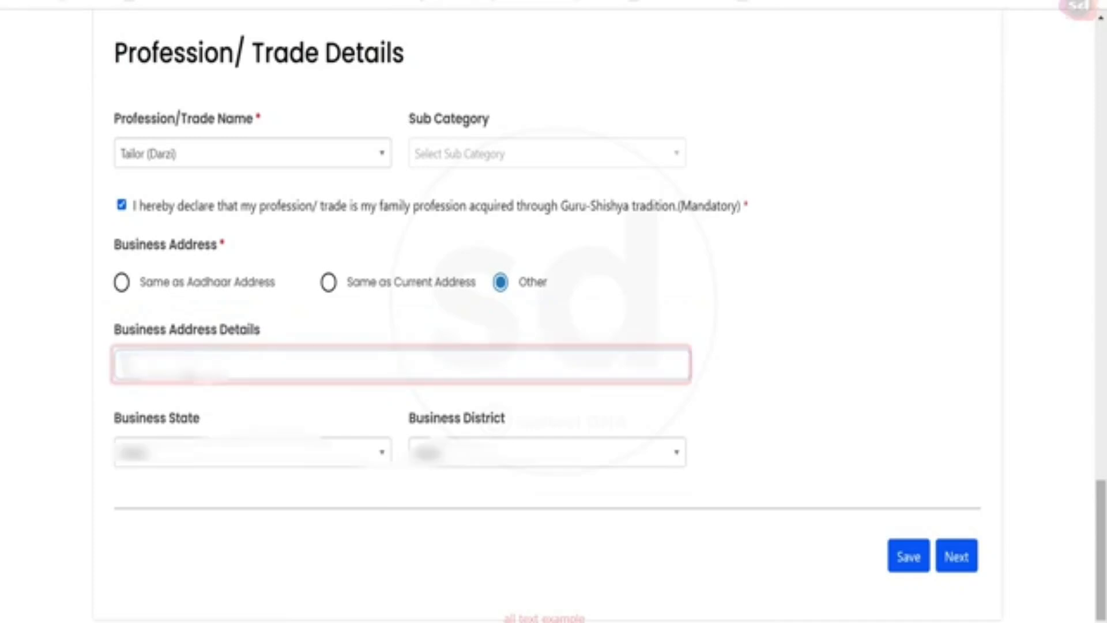
- Set business state Uttar Pradesh and district Sitapur, then save the personal details
click(252, 452)
text(ut)
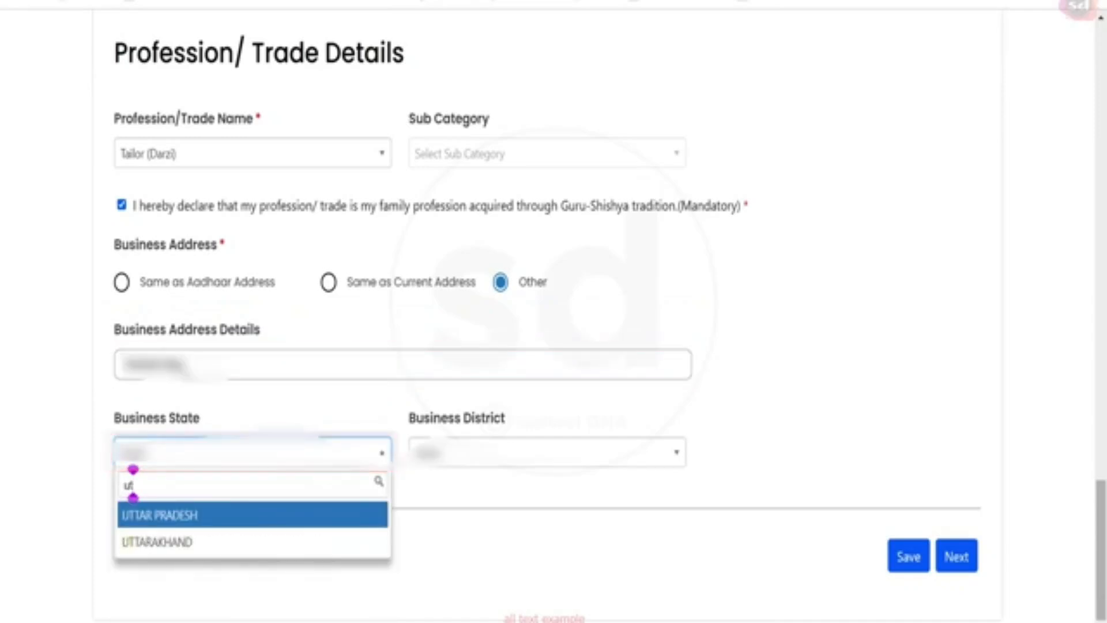
key(Return)
click(456, 459)
text(sita)
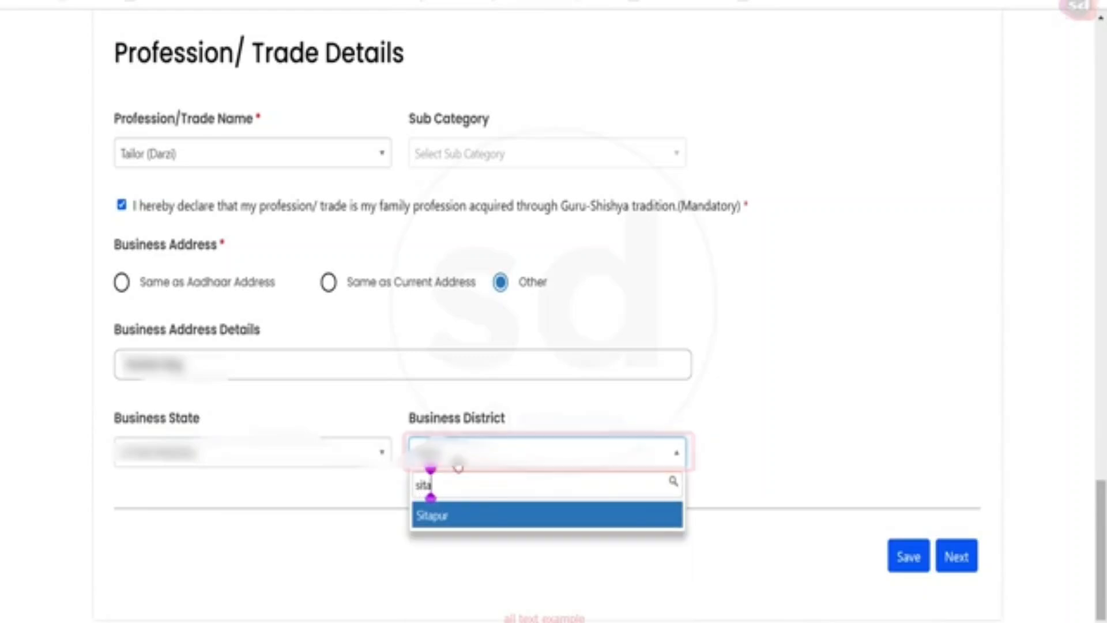
click(447, 516)
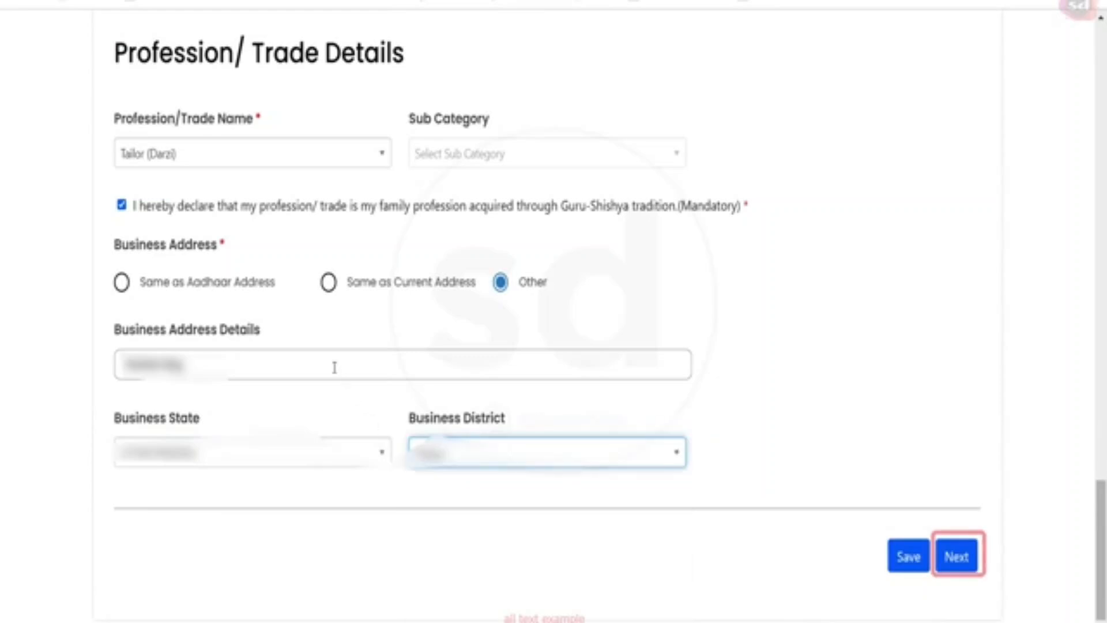
click(959, 557)
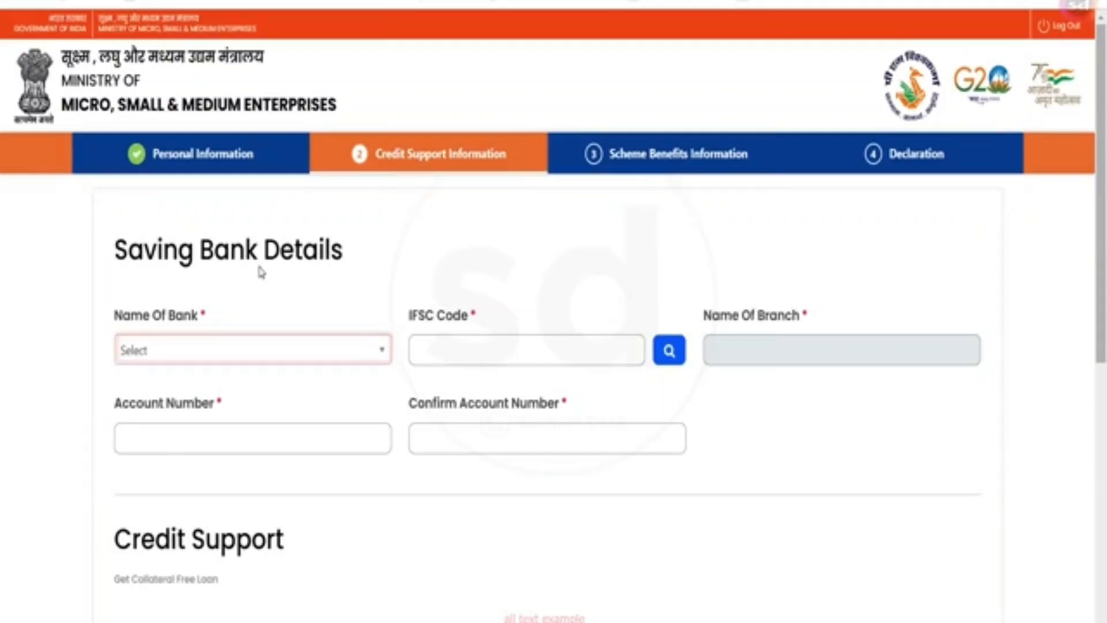
- Choose State Bank of India, look up the branch by IFSC, and enter the savings account number
click(263, 352)
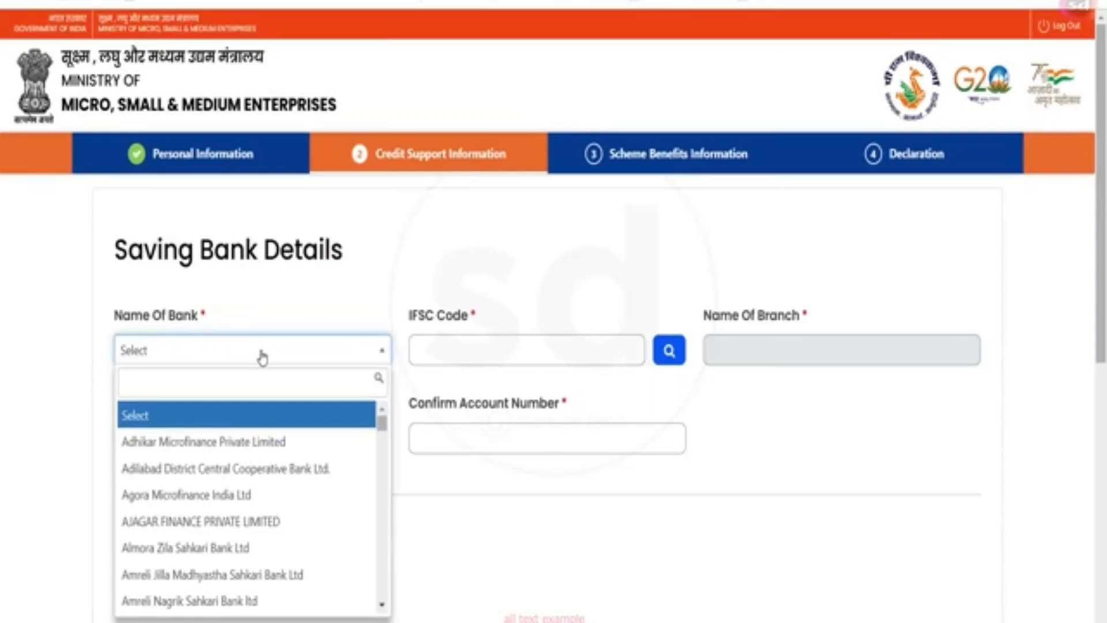
text(STATE)
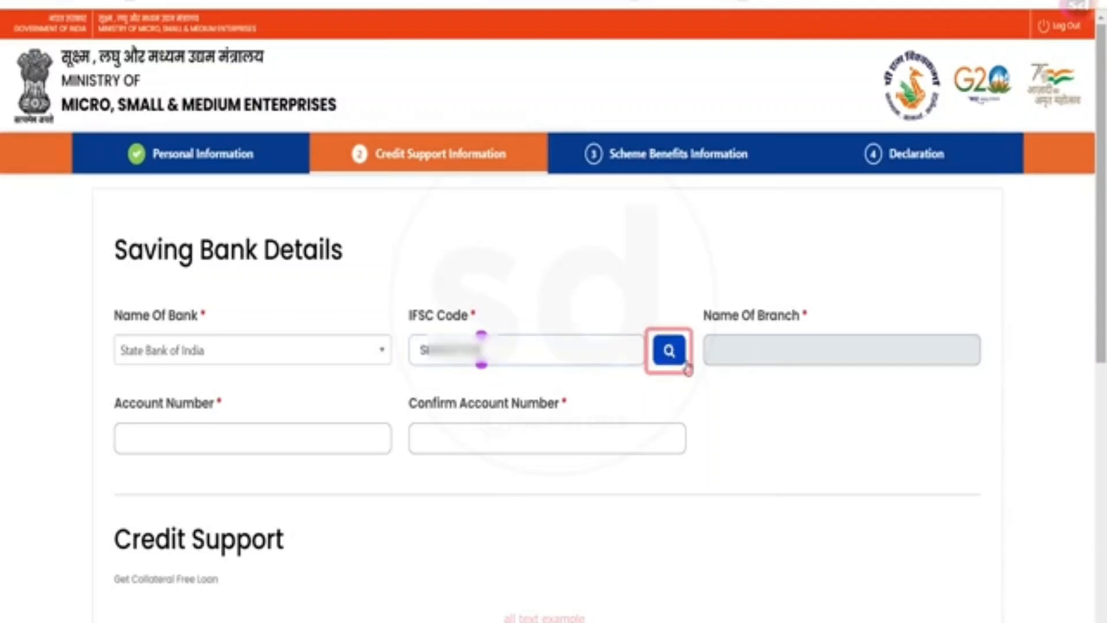
click(684, 365)
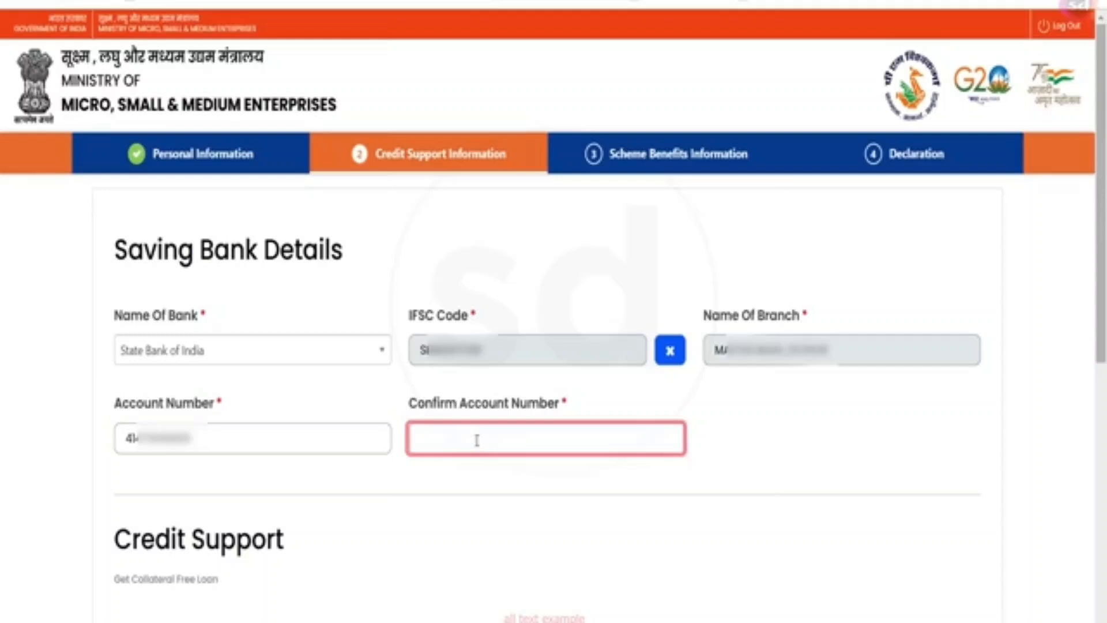
click(477, 439)
text(41)
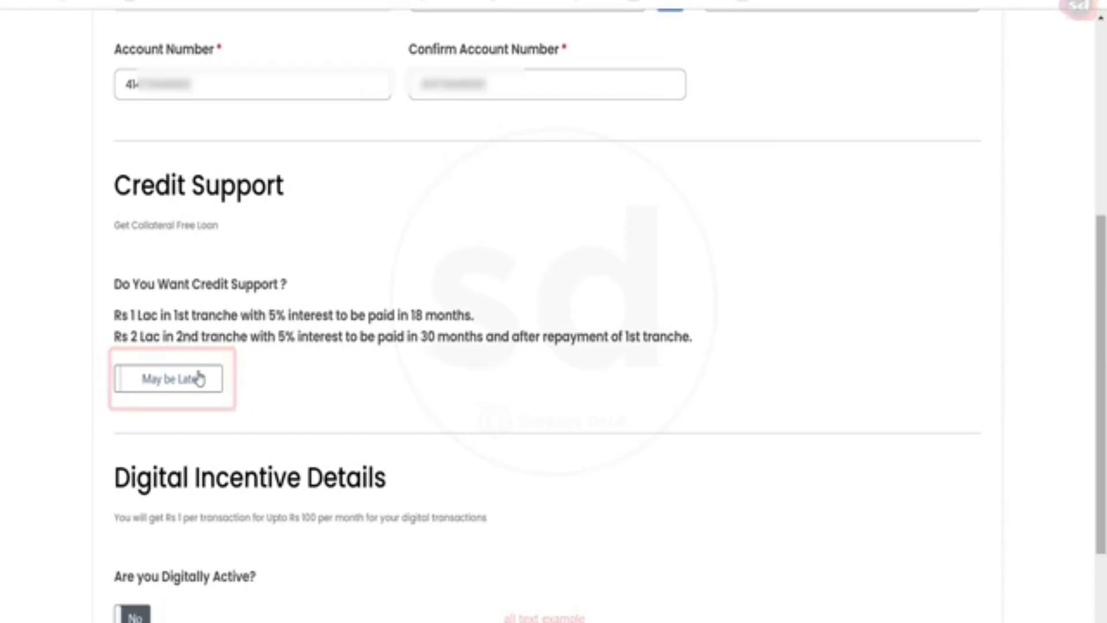
- Request 100000 in credit support, with Working Capital and Business Expansion as loan purposes
click(199, 380)
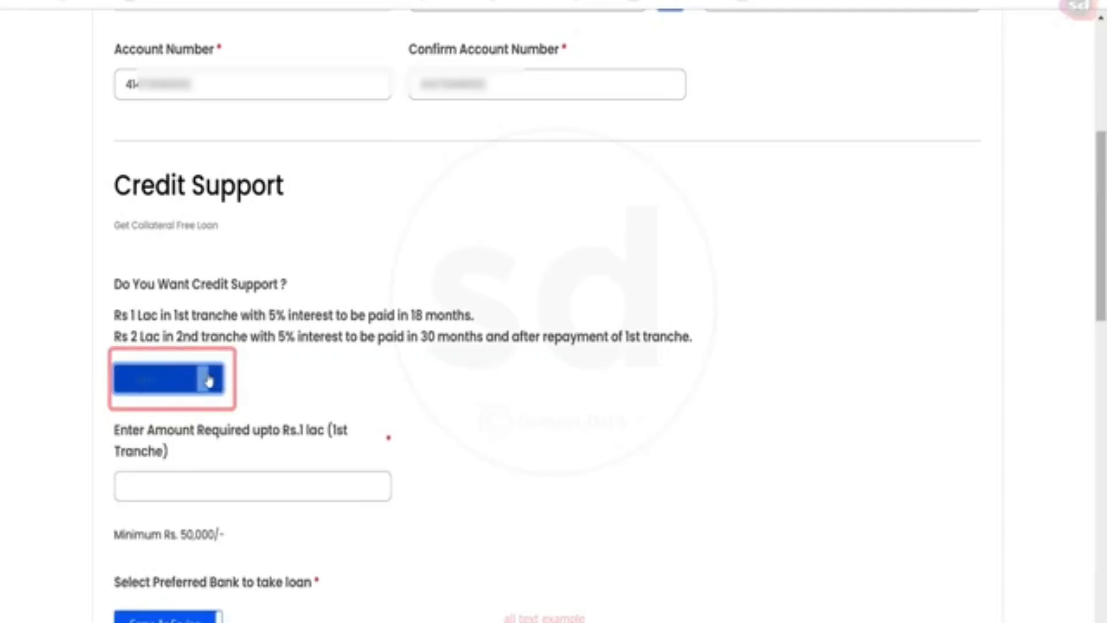
scroll(237, 279, down, 3)
click(245, 310)
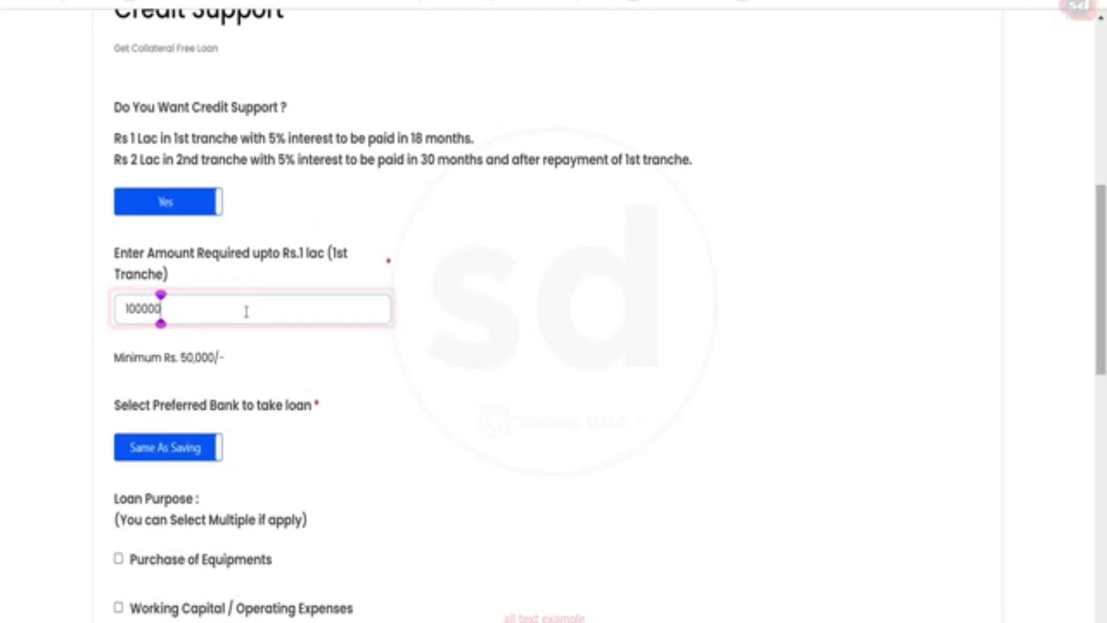
scroll(246, 311, down, 6)
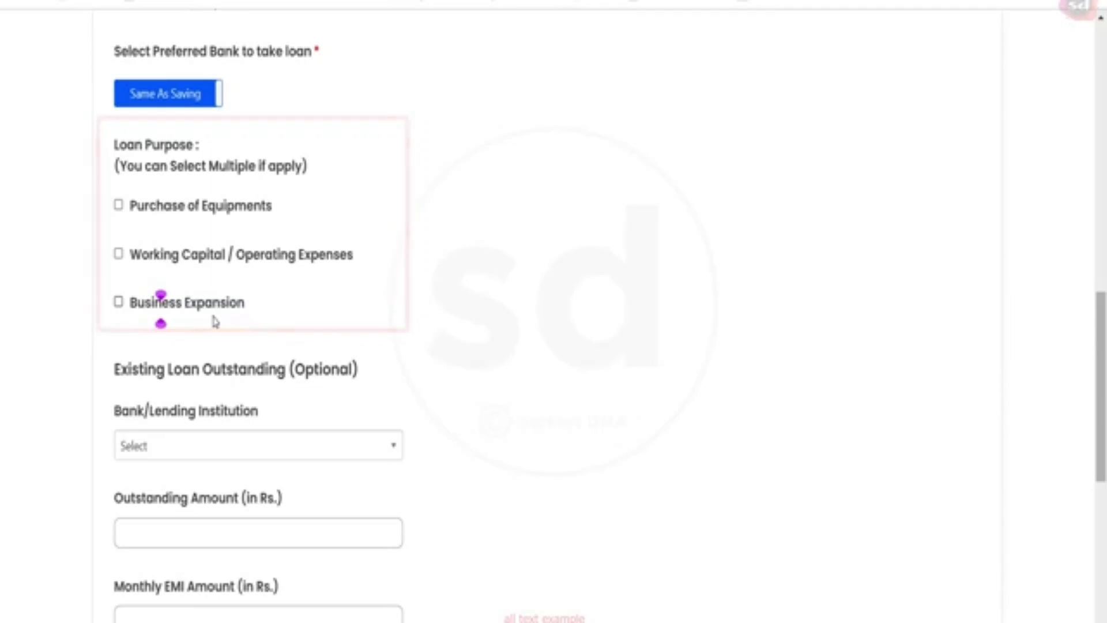
click(119, 300)
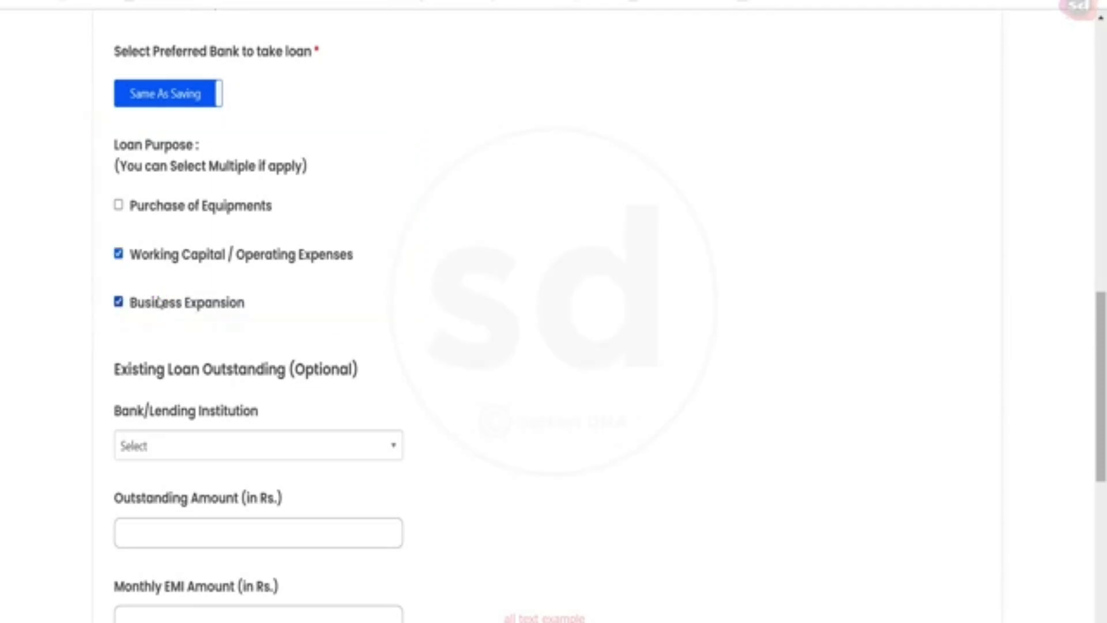
scroll(168, 296, down, 3)
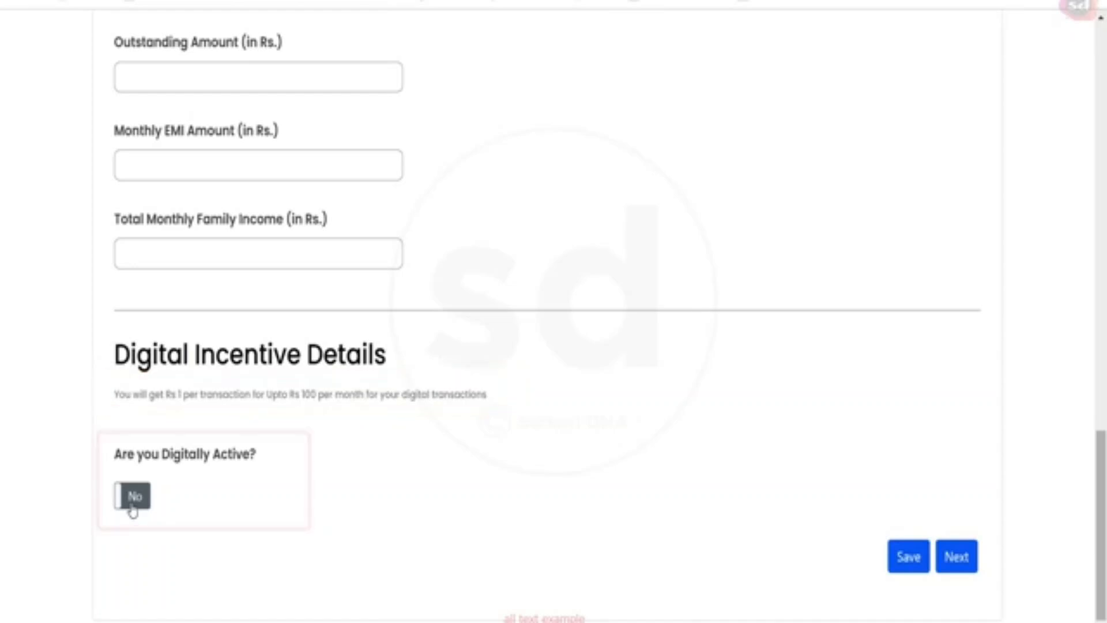
- Mark the applicant digitally active, enter their UPI ID, and save the credit support details
click(132, 497)
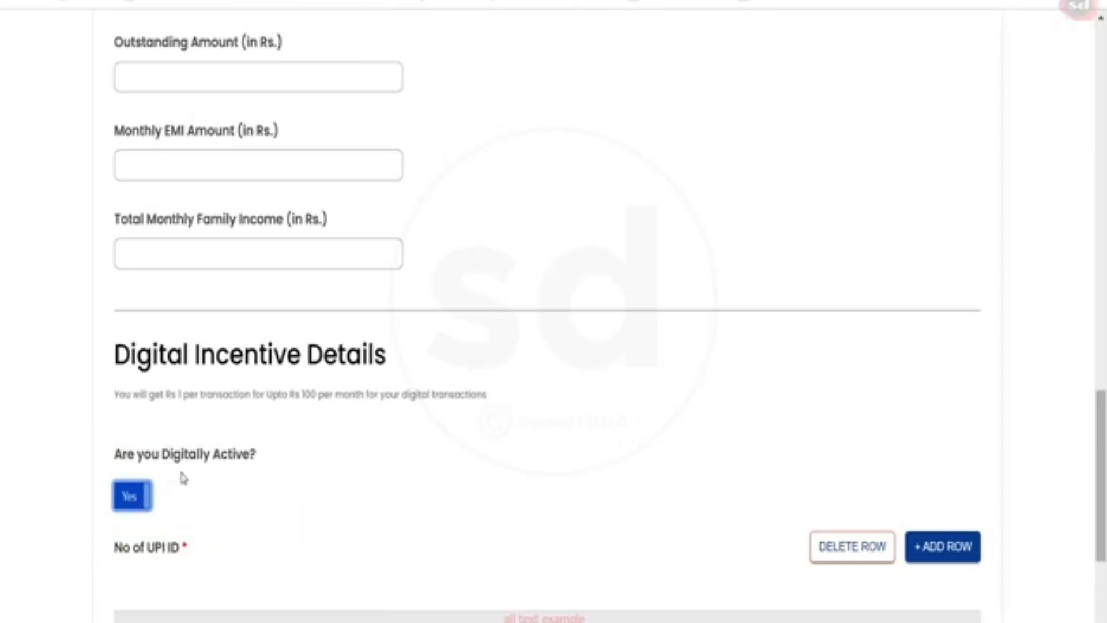
scroll(276, 438, down, 3)
click(228, 485)
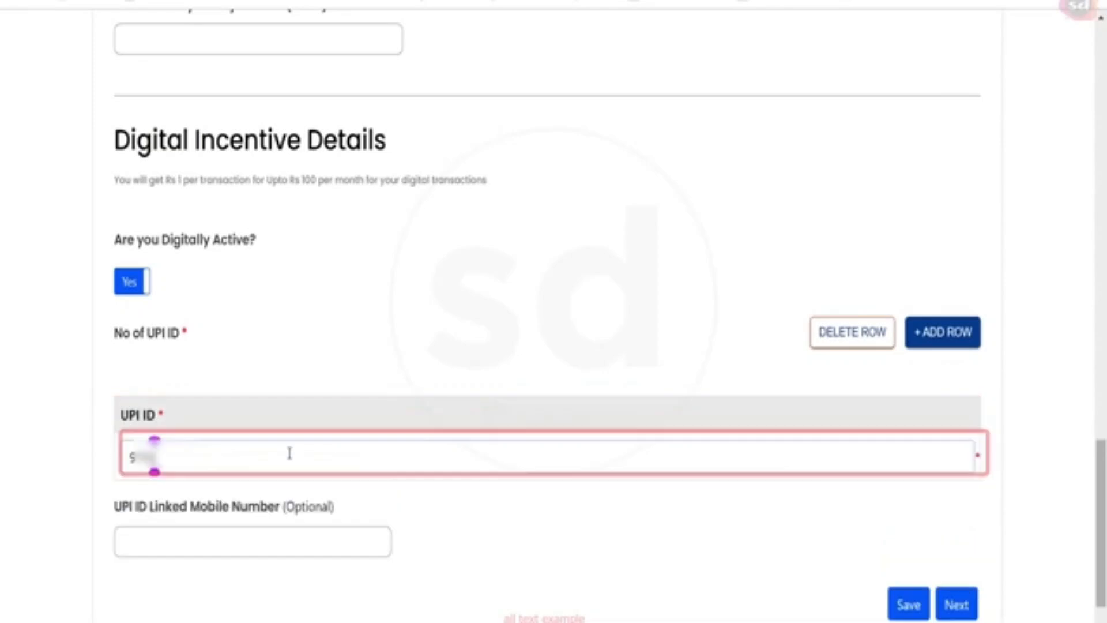
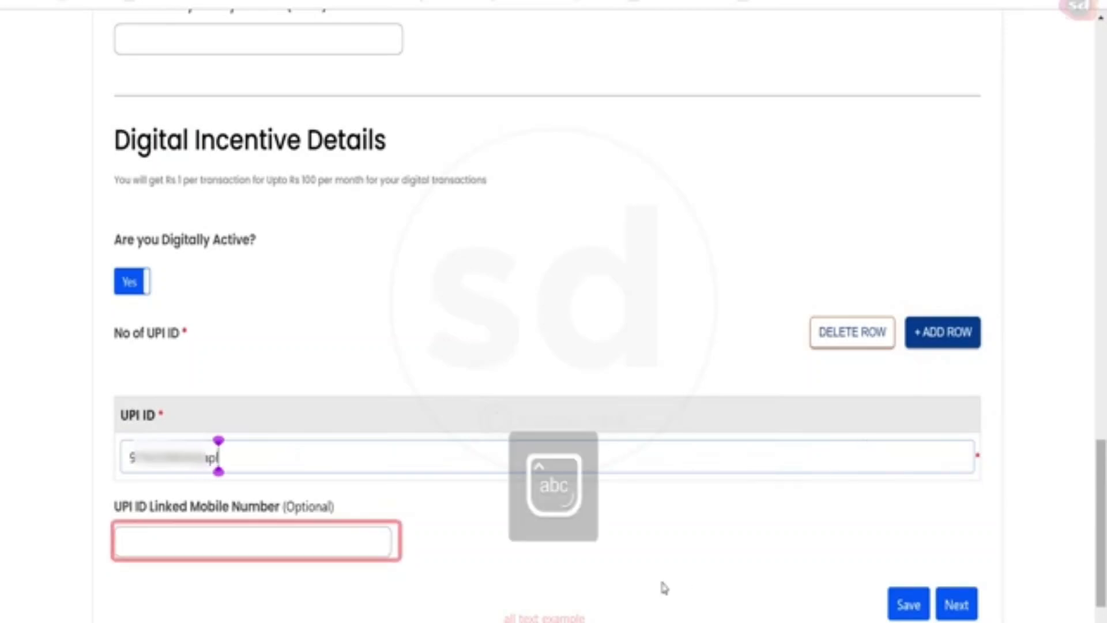
click(697, 539)
click(909, 604)
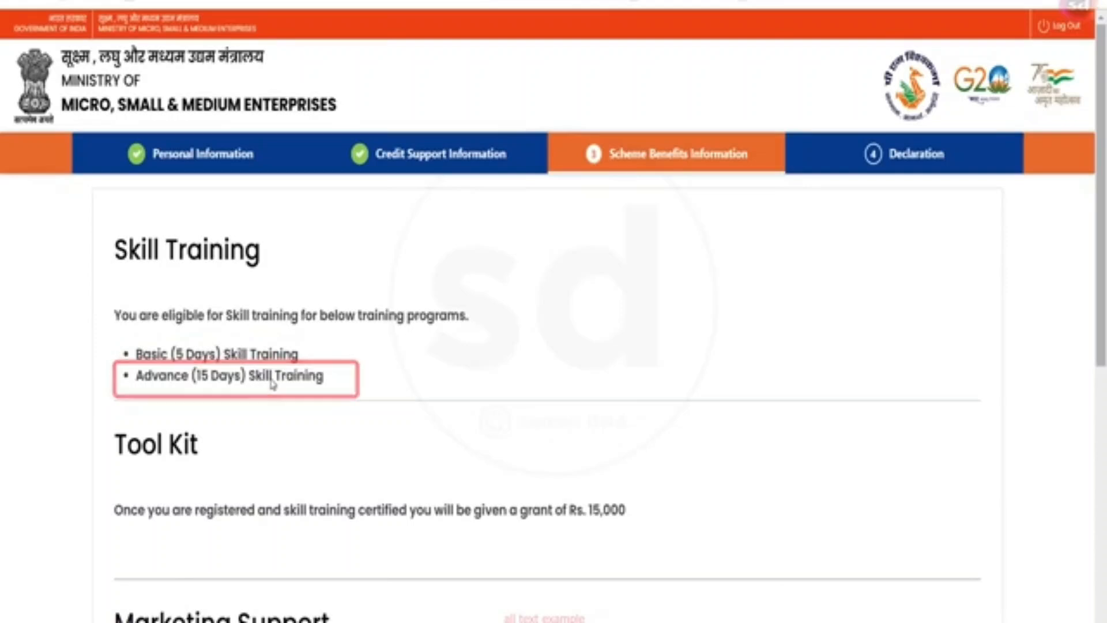
- Review the scheme benefits, highlighting the Rs. 15,000 tool kit grant and Marketing Support options
scroll(279, 375, down, 2)
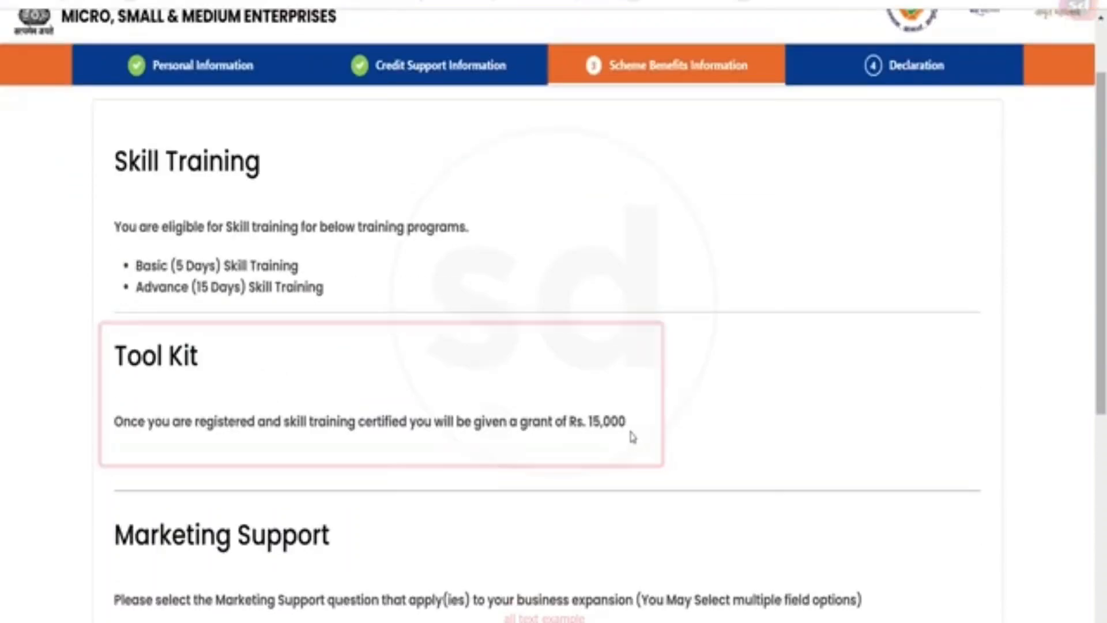
drag(570, 422, 630, 423)
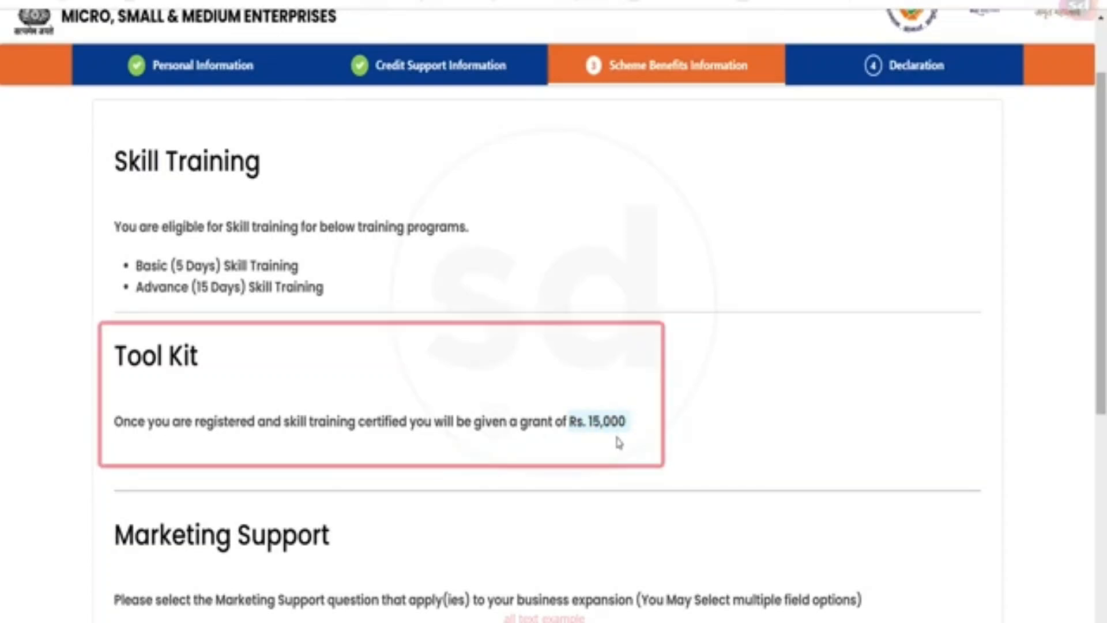
scroll(323, 452, down, 6)
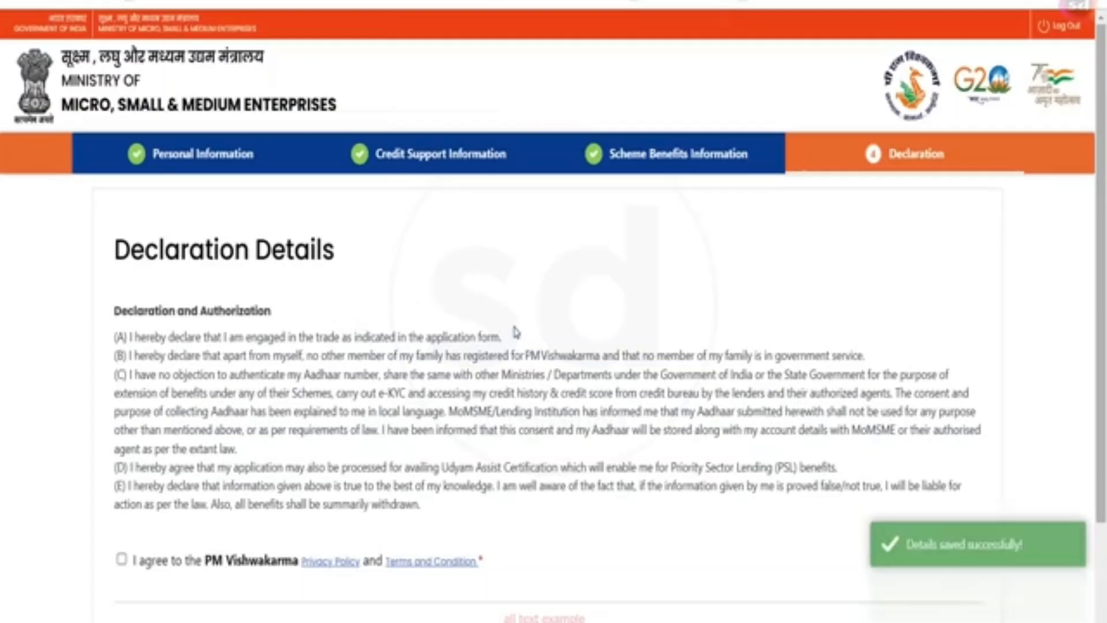
- Accept the PM Vishwakarma privacy policy, submit the application, and close the confirmation
scroll(513, 325, down, 2)
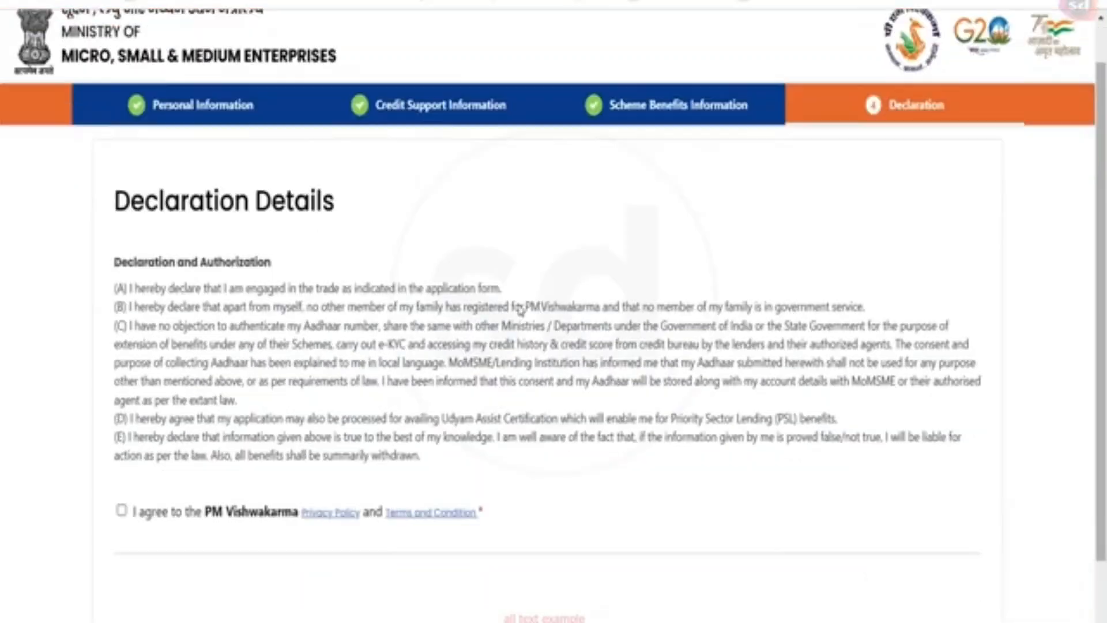
click(121, 436)
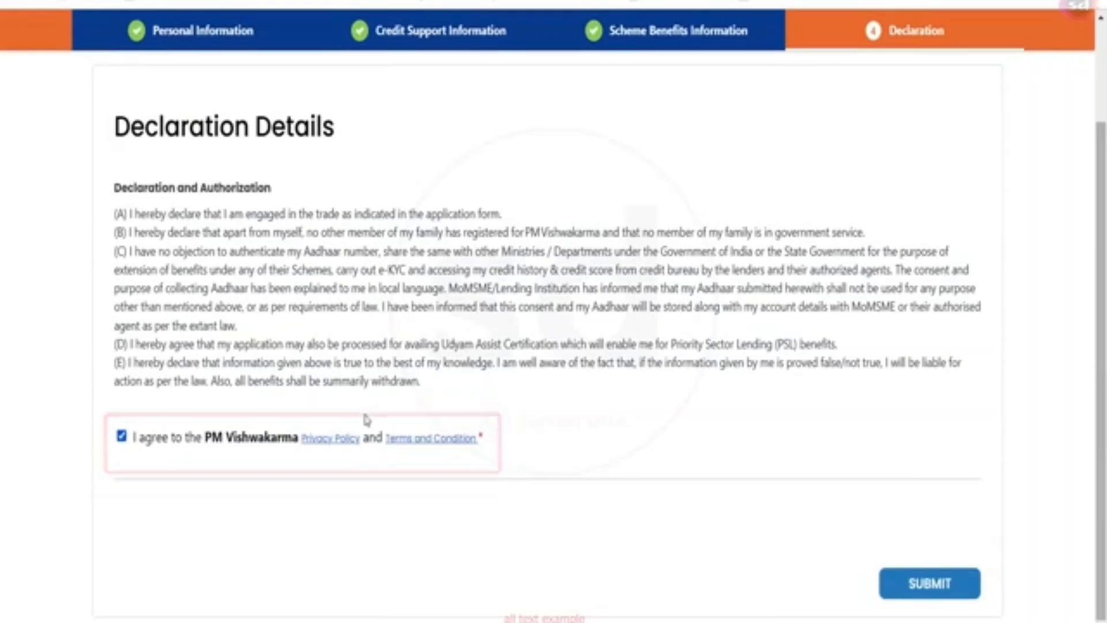
click(924, 584)
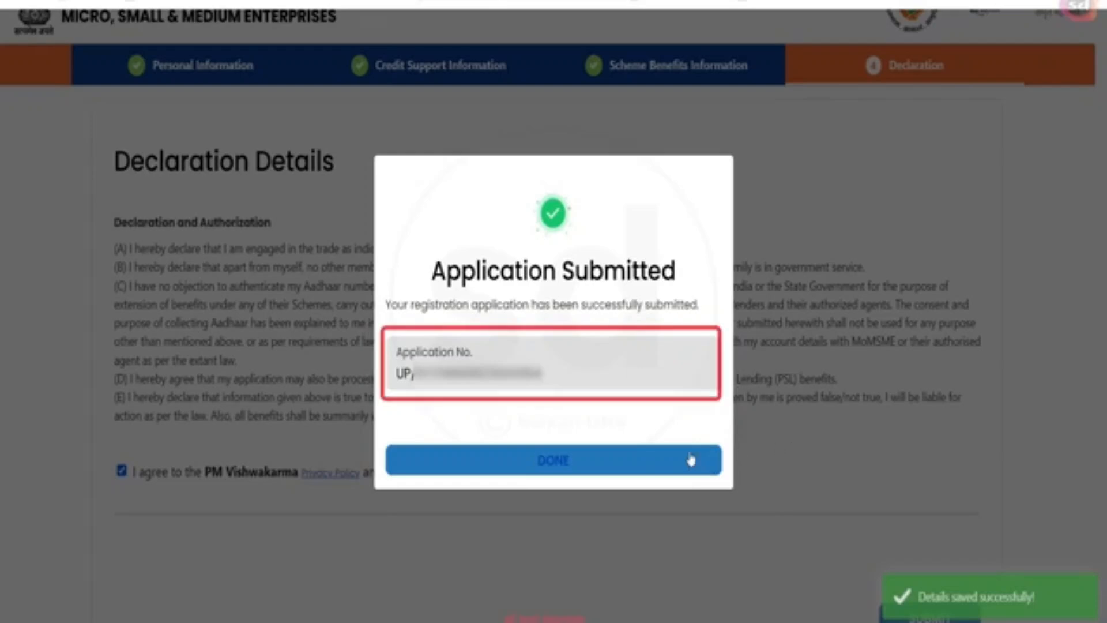
click(652, 468)
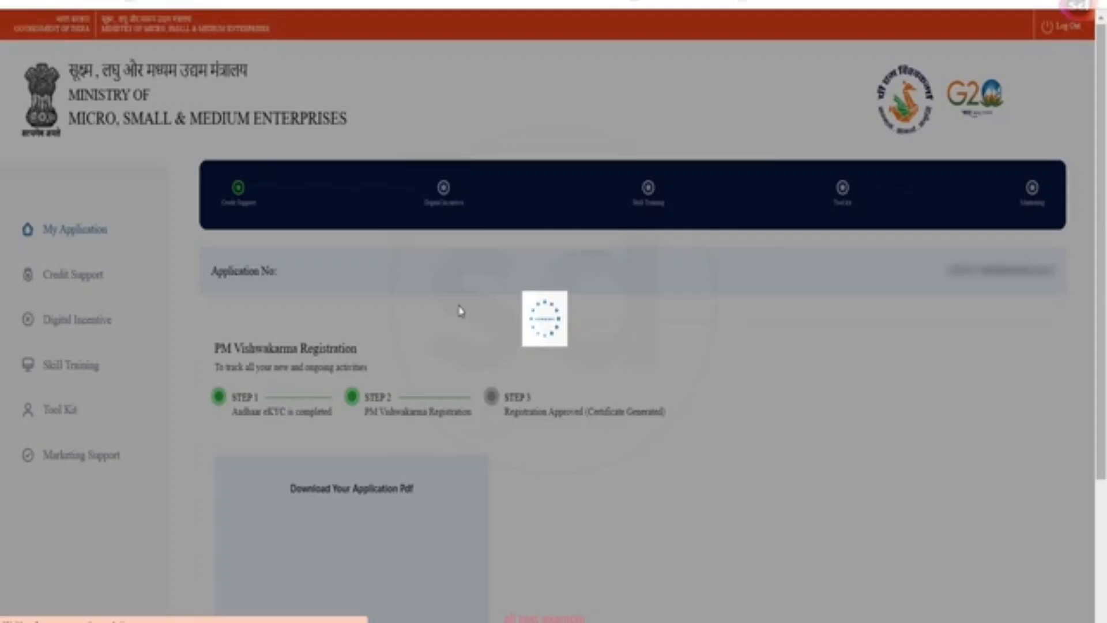
- Open the Registration Form PDF from the My Application dashboard and scroll through it
scroll(588, 374, down, 3)
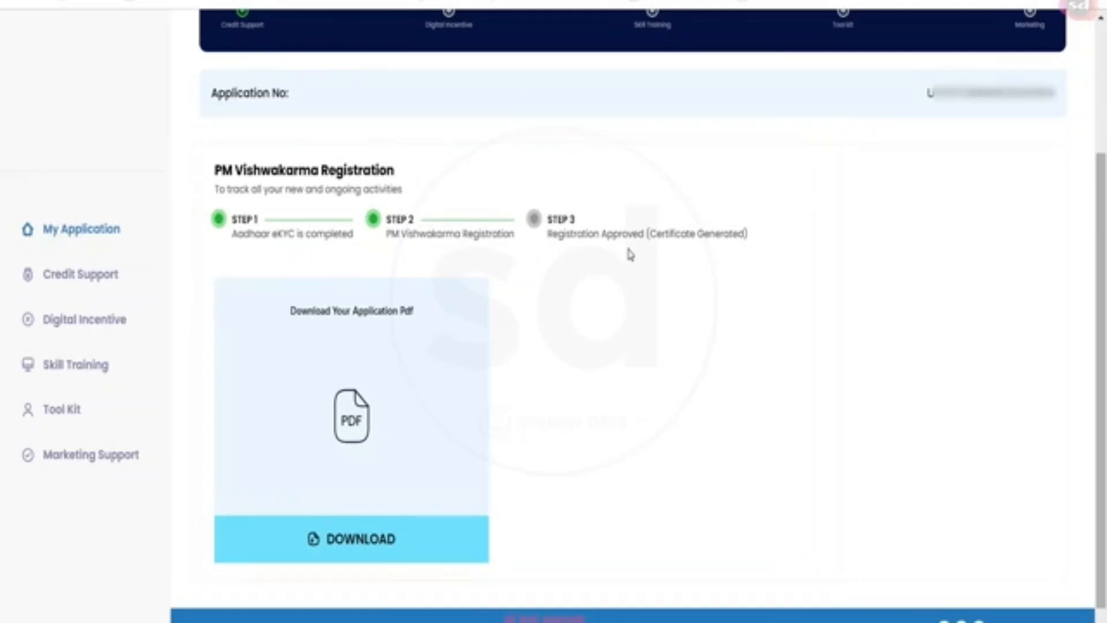
click(365, 554)
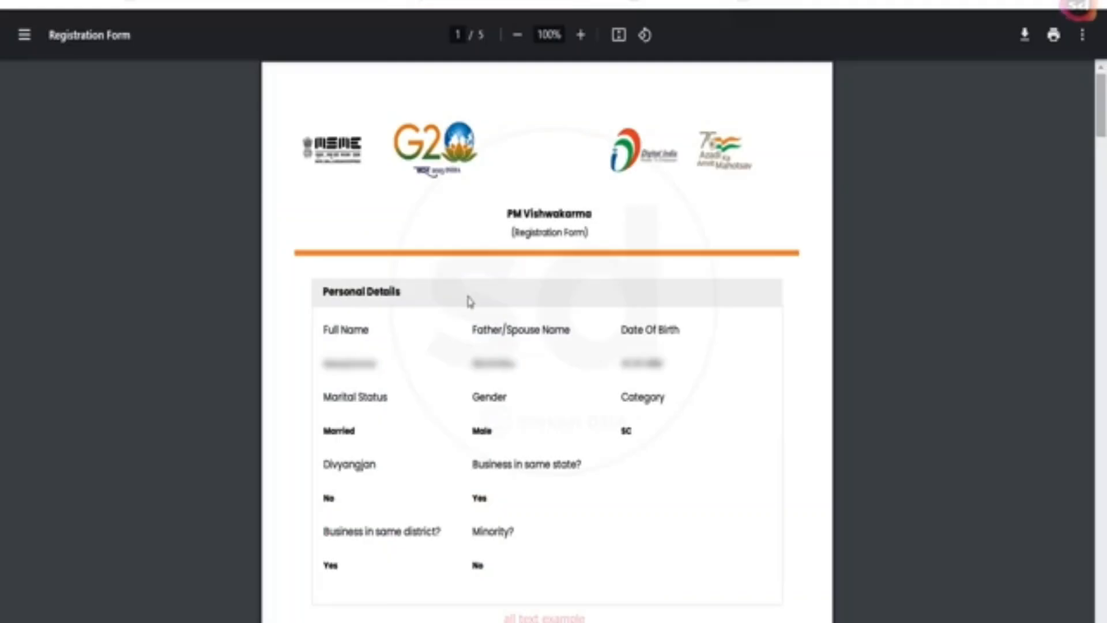
scroll(559, 273, down, 5)
scroll(585, 266, down, 15)
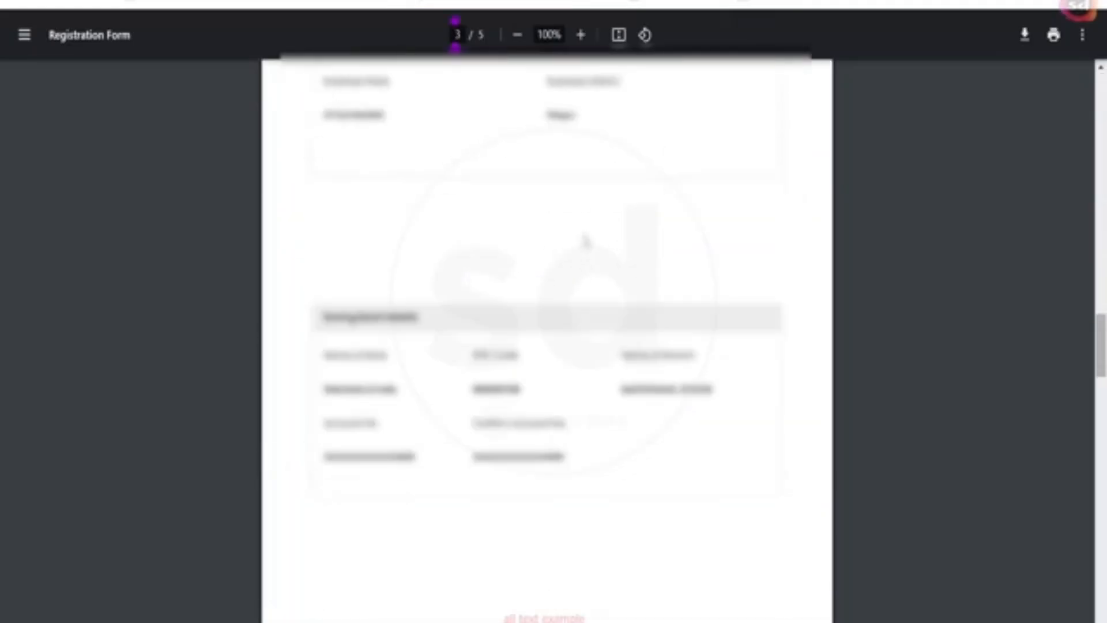